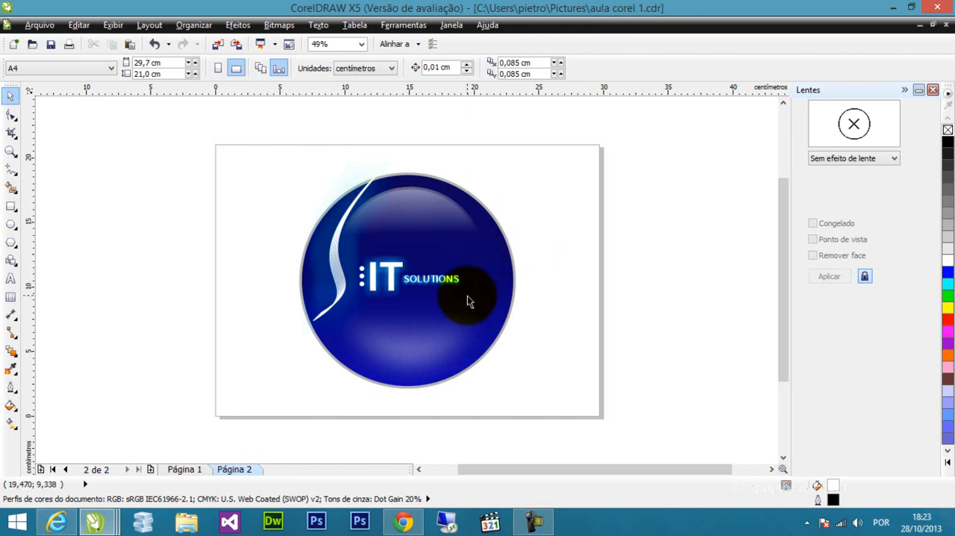
Create a new A4 landscape document with CMYK as primary colour mode and 300 dpi rendering resolution.
click(52, 25)
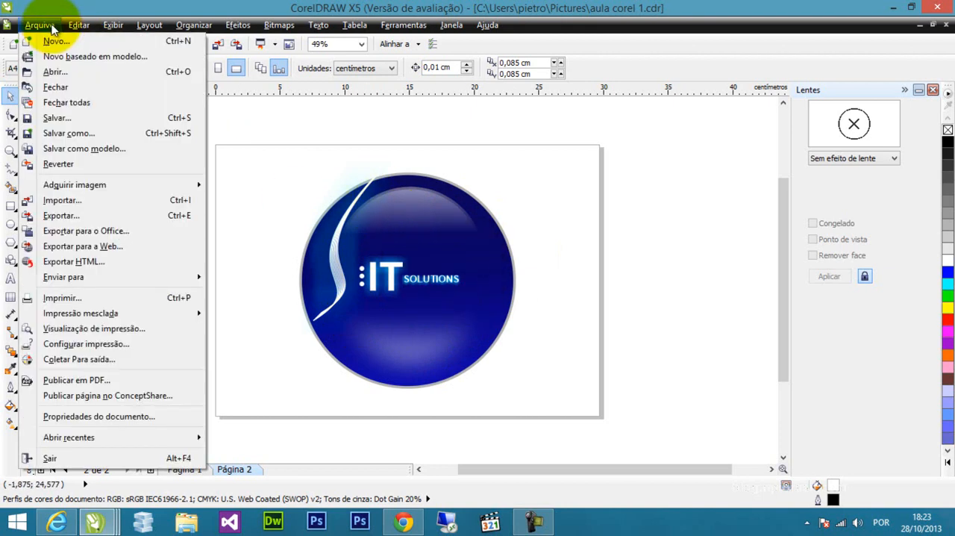
click(54, 41)
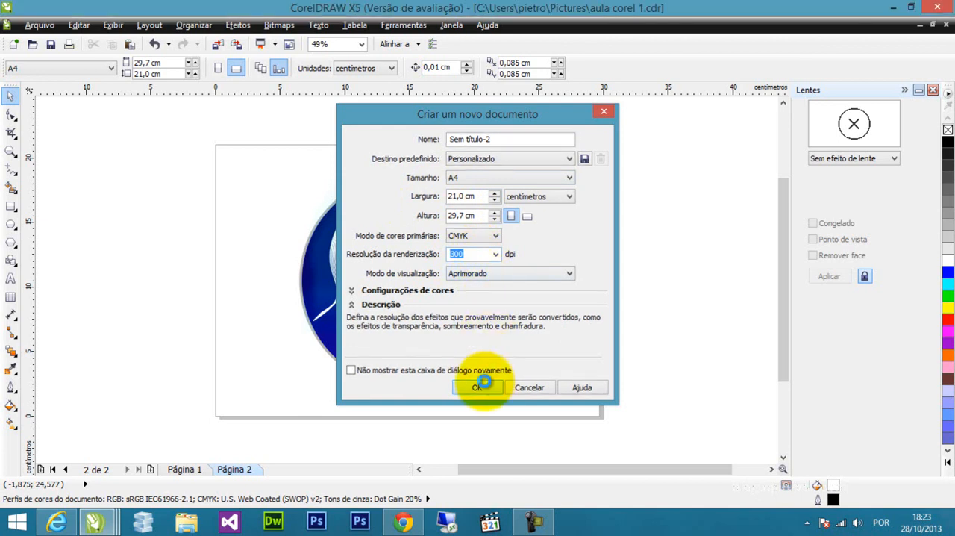
click(478, 387)
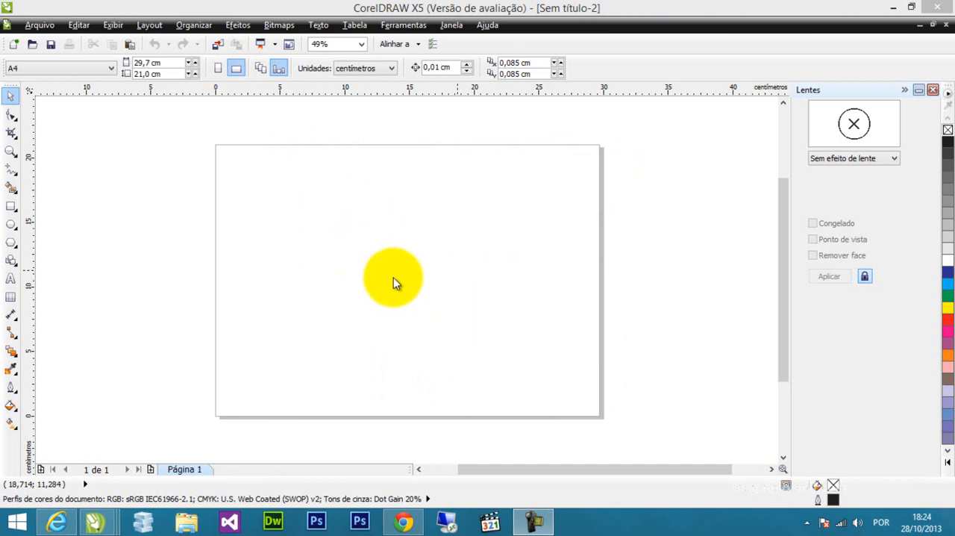
Draw a circle about 15.3 cm in diameter and centre it on the page.
click(10, 224)
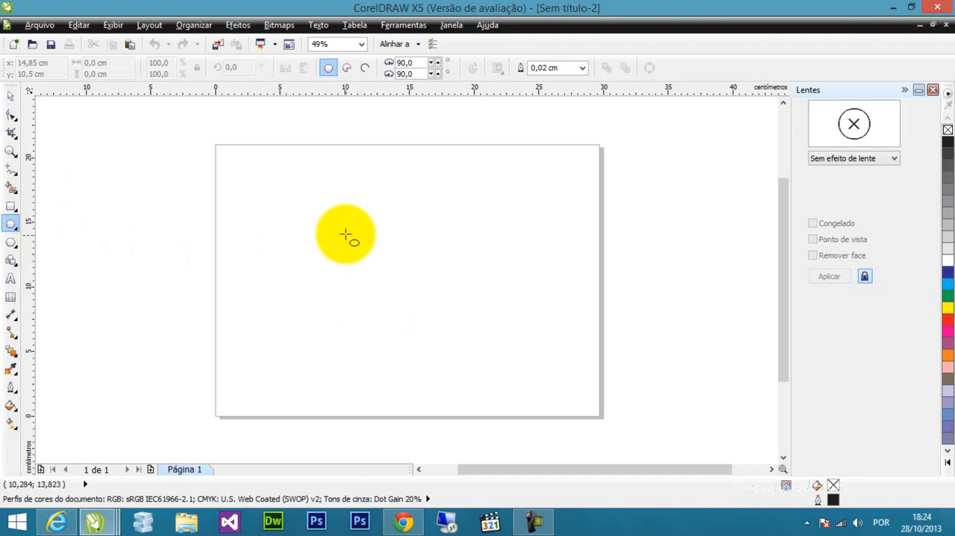
drag(305, 217, 500, 343)
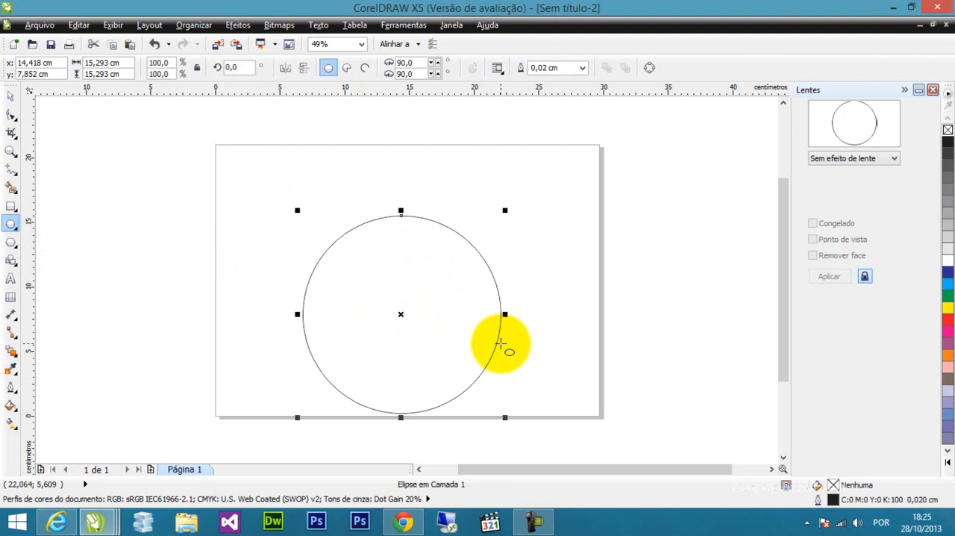
click(11, 97)
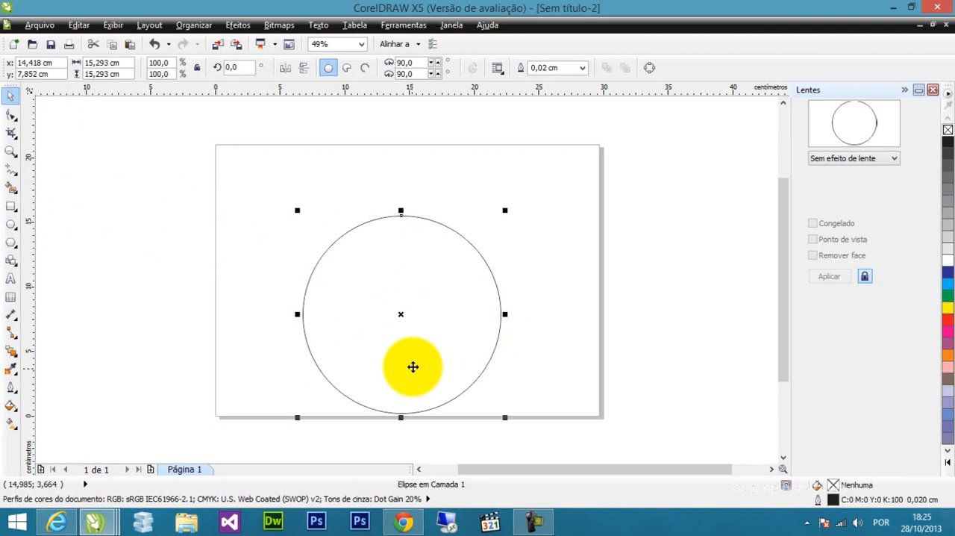
key(p)
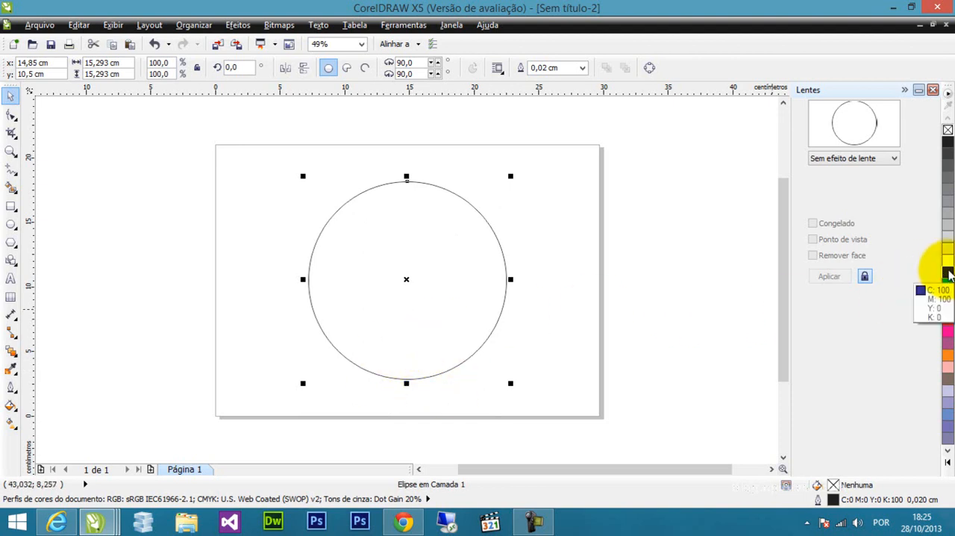
Fill the circle with blue (C100 M100 Y0 K0) and colour its outline 50% black.
click(947, 273)
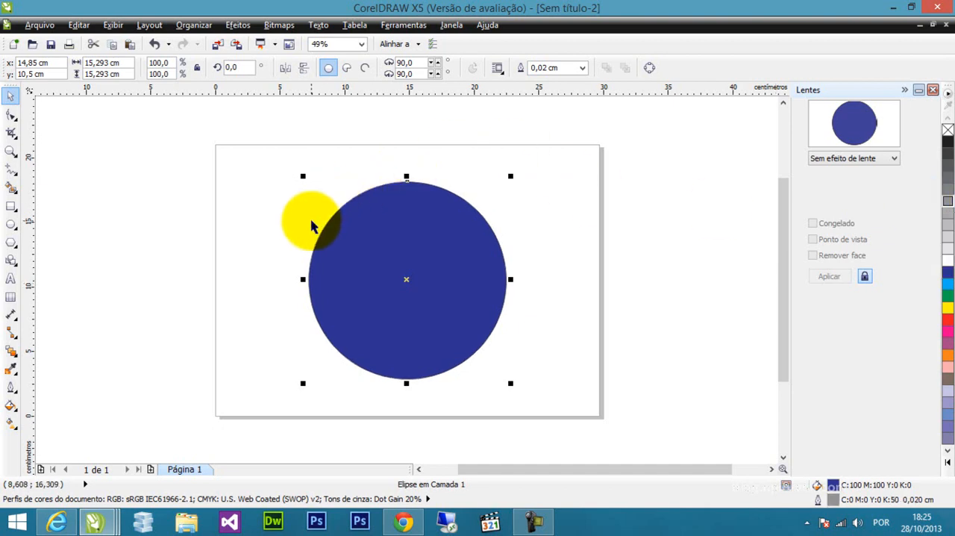
scroll(298, 274, up, 2)
scroll(298, 274, up, 4)
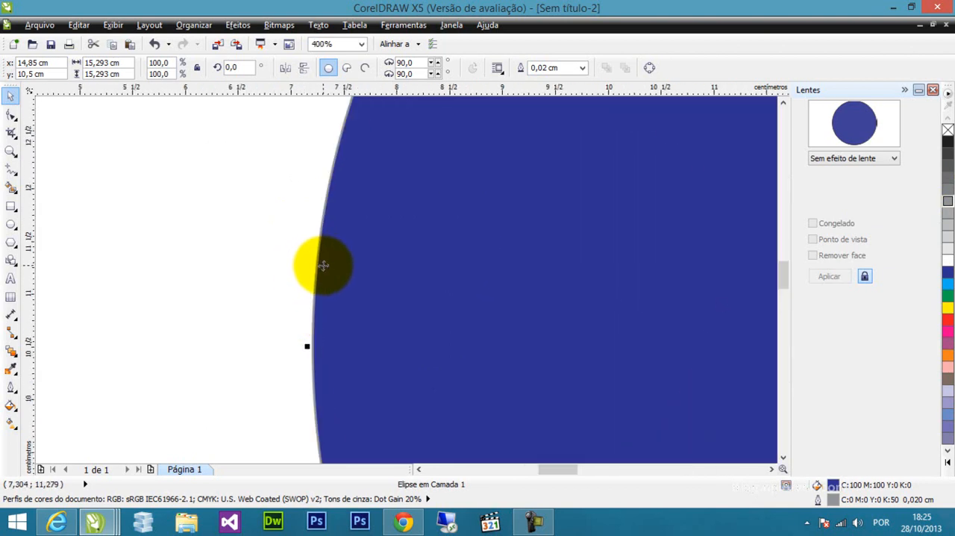
scroll(323, 265, down, 6)
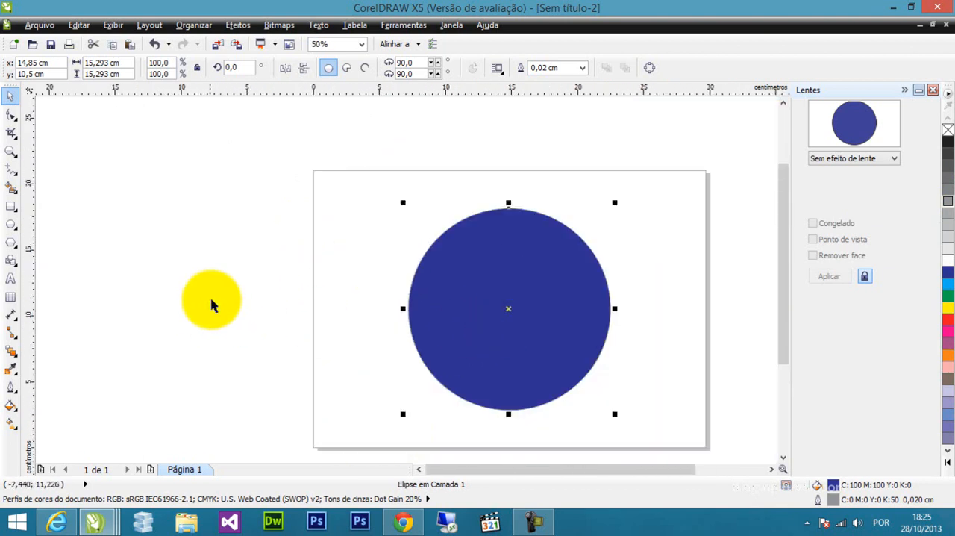
Set the circle's outline width to 0.2 cm.
click(12, 388)
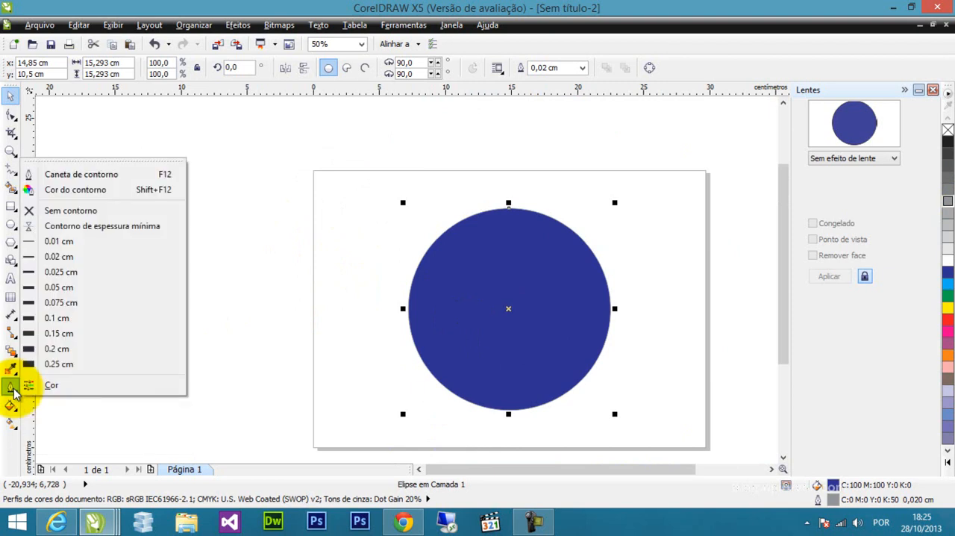
click(65, 334)
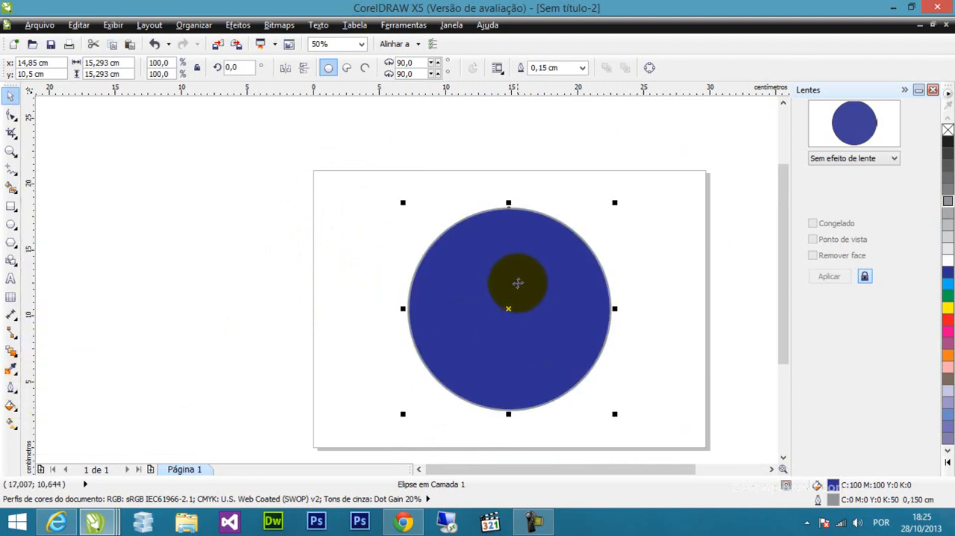
click(12, 386)
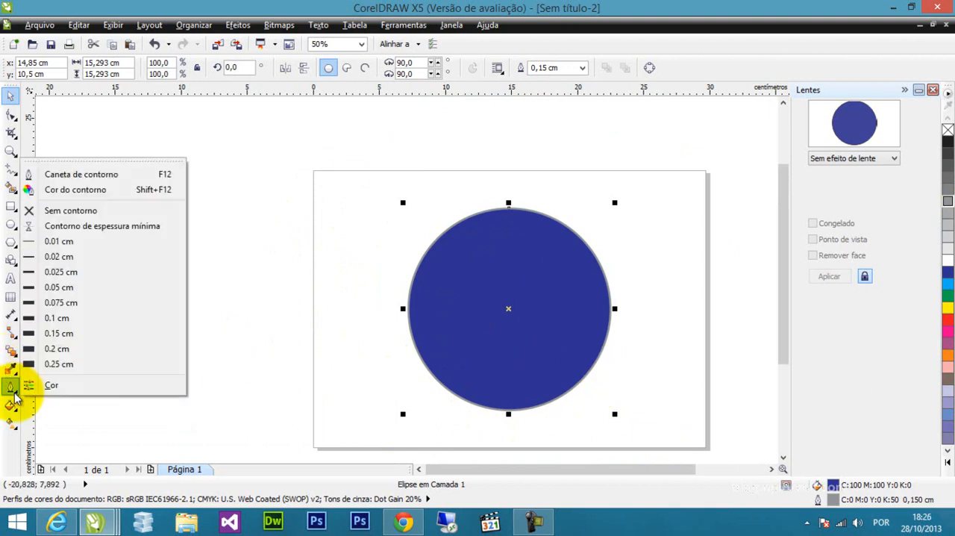
click(78, 351)
scroll(612, 309, up, 1)
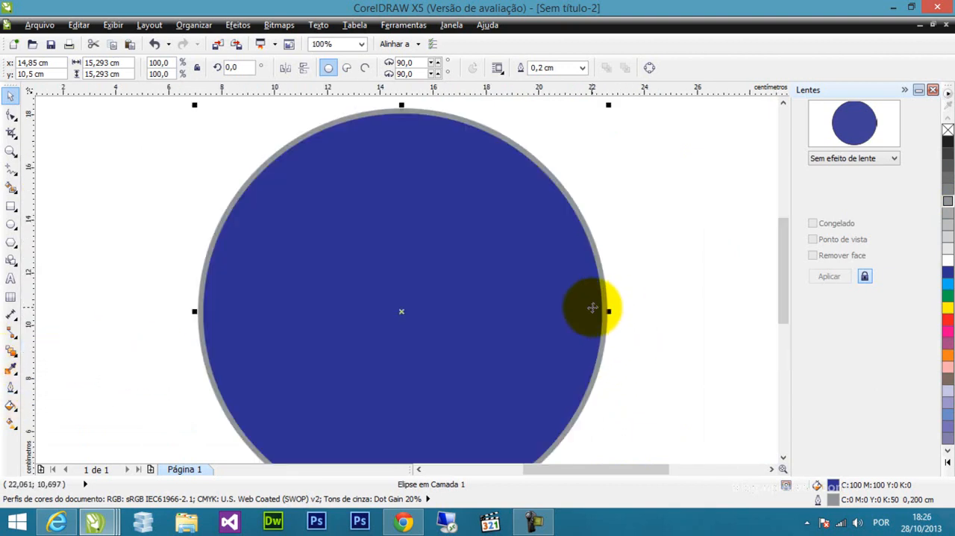
scroll(591, 307, down, 1)
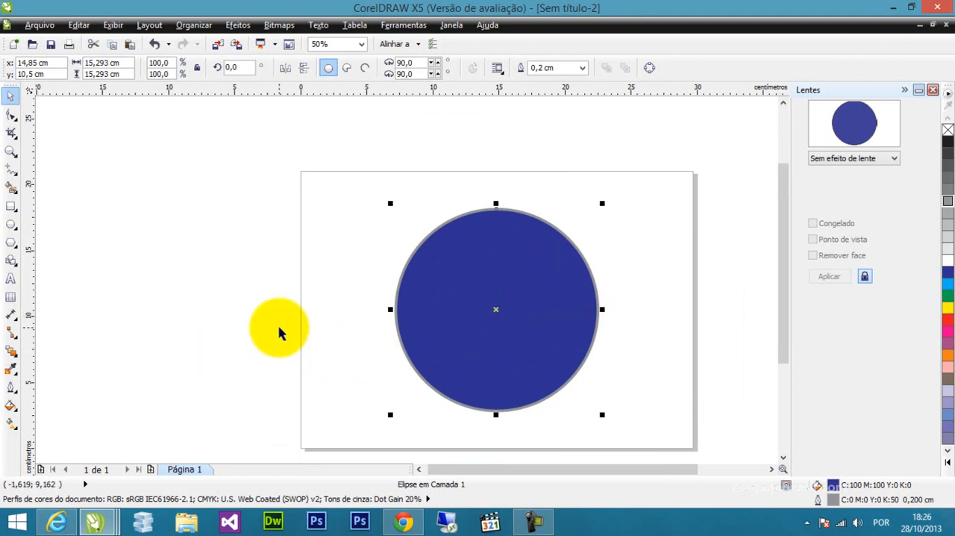
Start a custom linear gradient fill for the circle and set its start colour to a very dark navy blue.
click(16, 410)
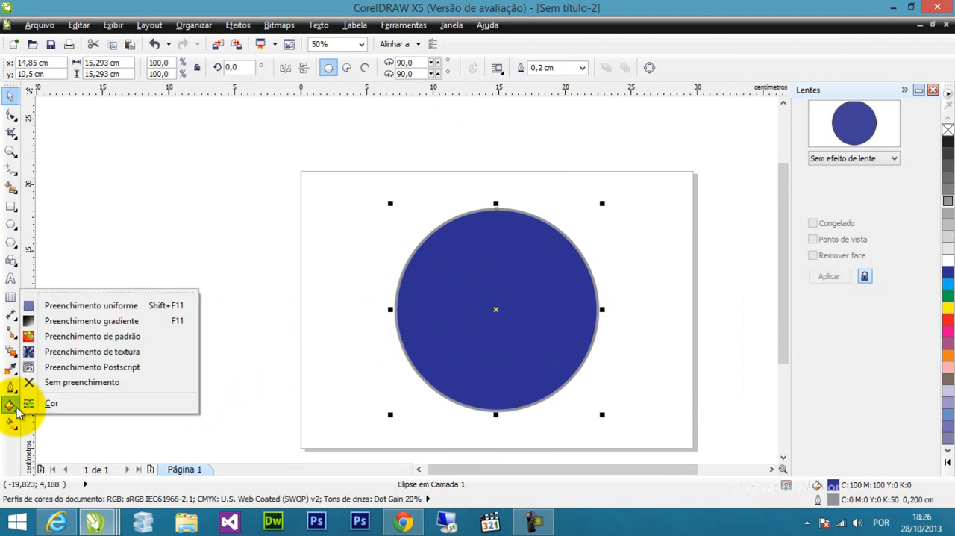
click(118, 321)
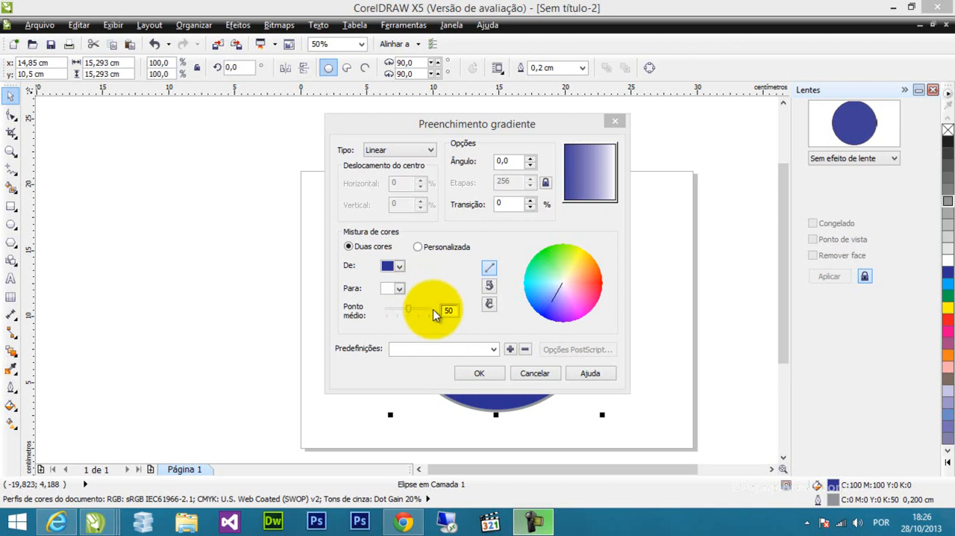
click(418, 247)
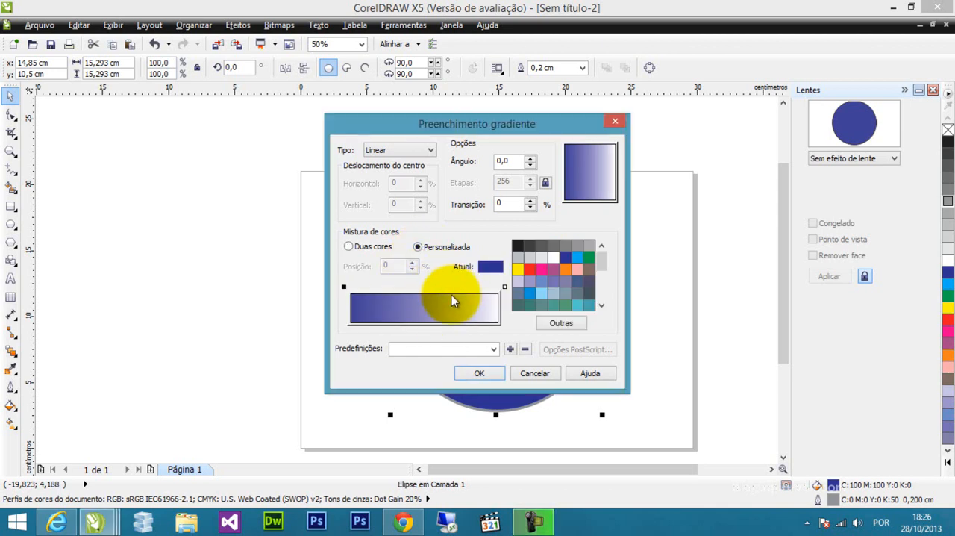
click(360, 290)
click(344, 288)
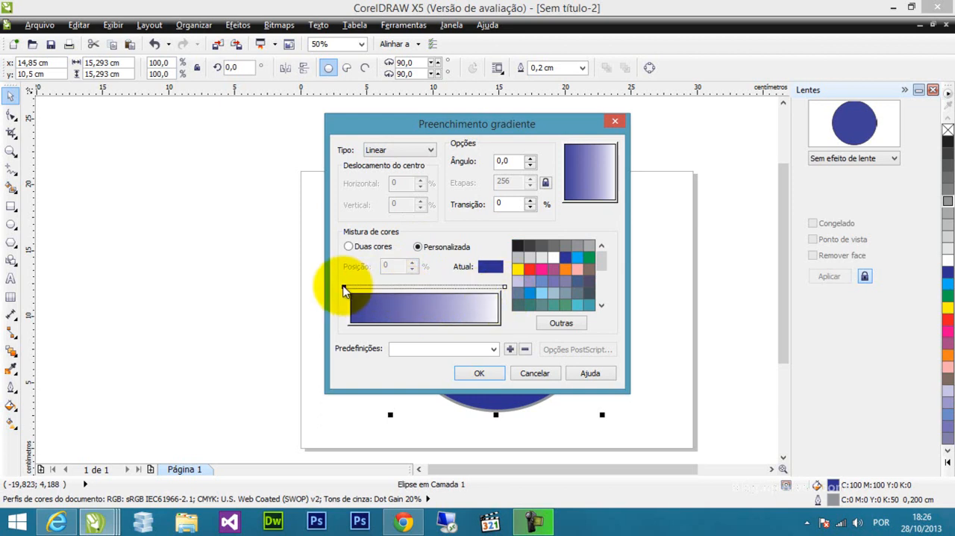
click(572, 326)
mouse_move(428, 257)
mouse_down()
mouse_move(398, 260)
mouse_move(407, 309)
mouse_up()
click(427, 385)
click(421, 382)
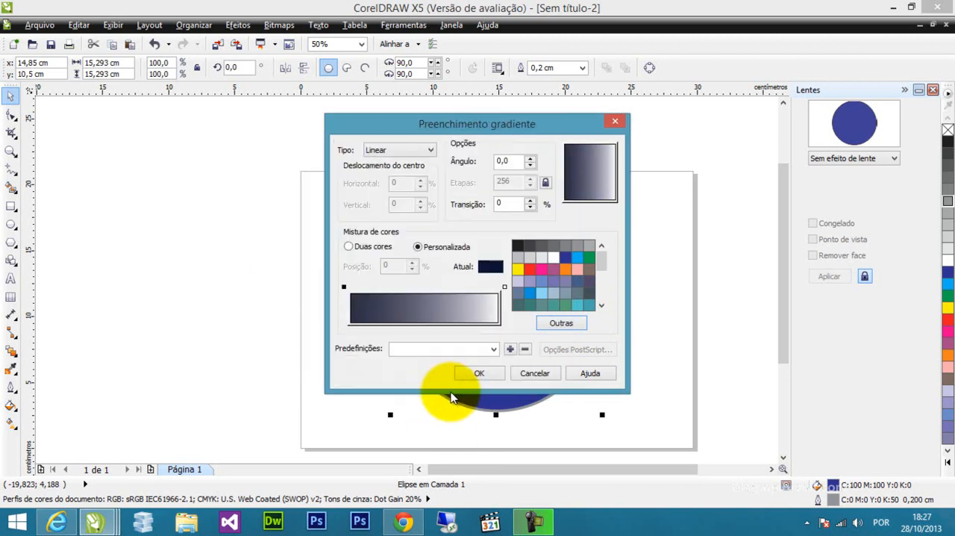
Add a gradient stop at 25% and colour it blue C100 M93 Y2 K4.
click(386, 288)
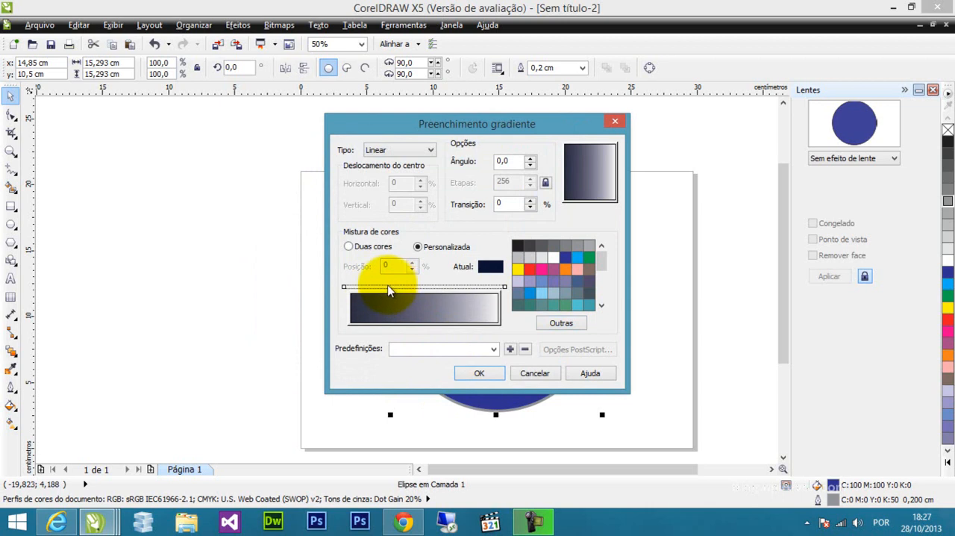
double_click(387, 288)
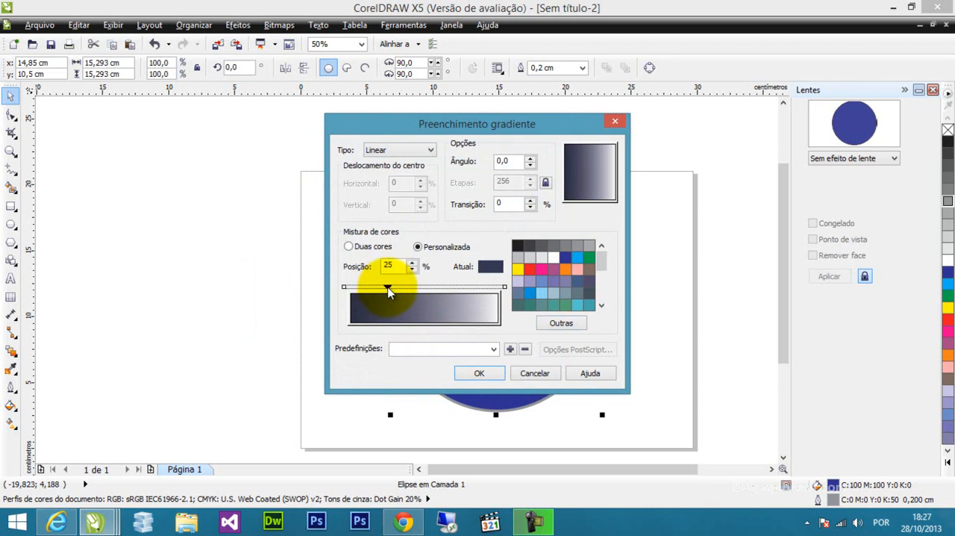
click(567, 324)
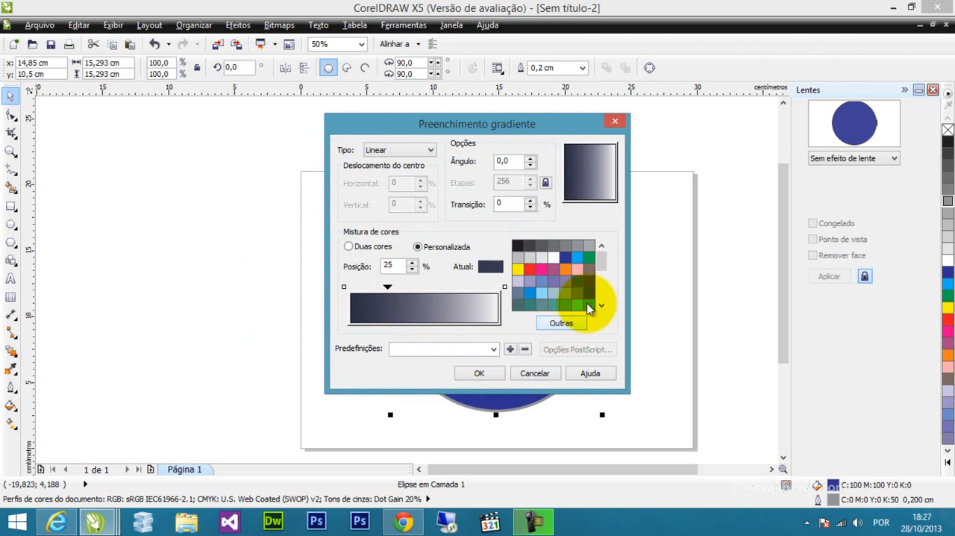
mouse_move(601, 261)
mouse_down()
mouse_move(605, 299)
mouse_move(602, 261)
mouse_up()
click(556, 323)
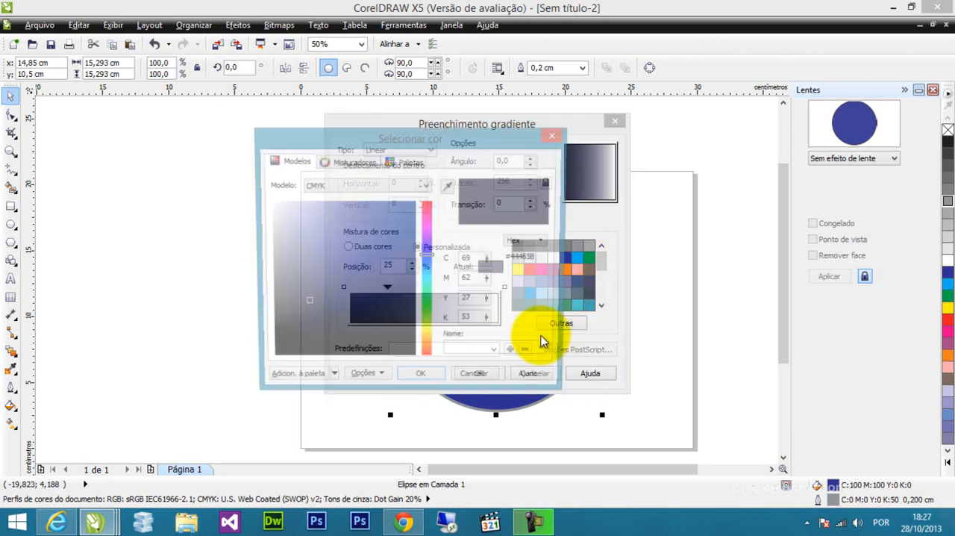
click(400, 250)
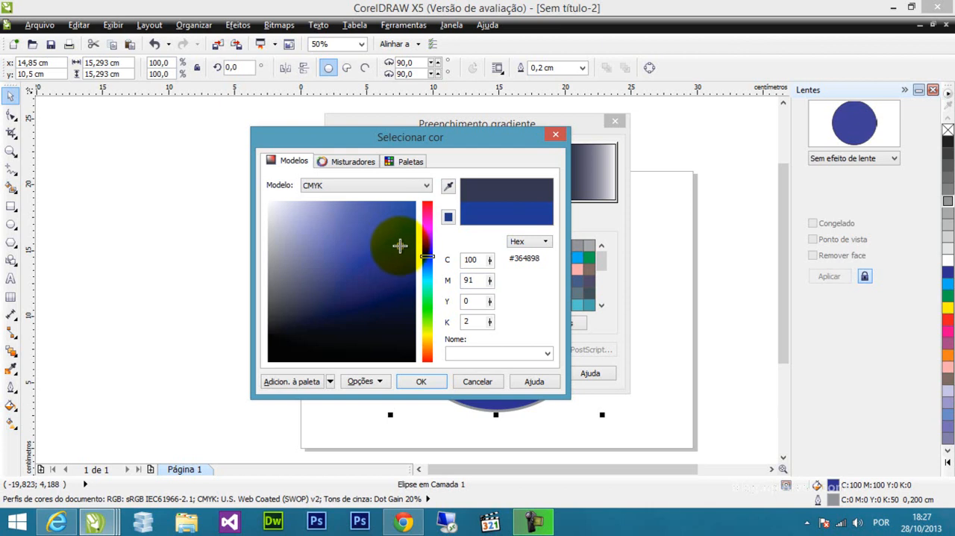
click(421, 380)
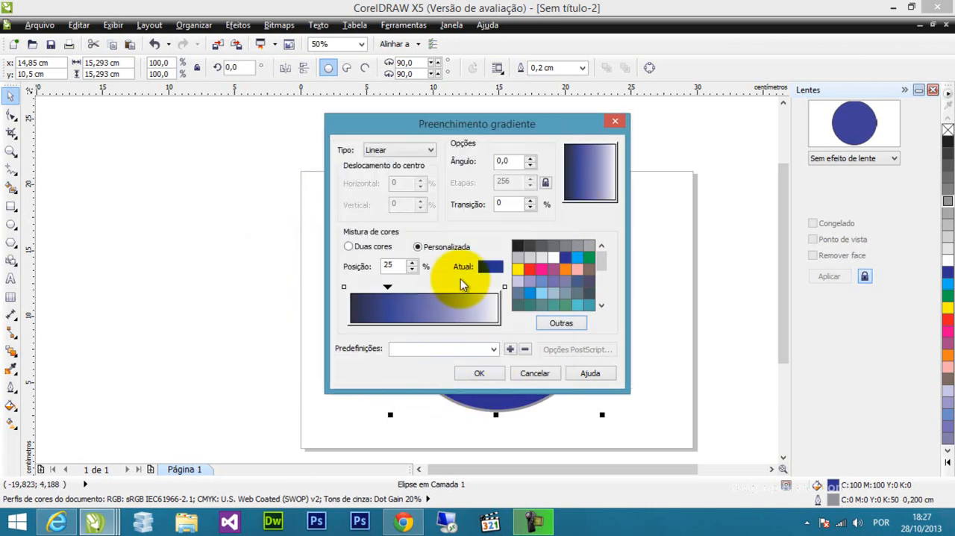
Add a gradient stop at 63% and colour it darker blue C100 M95 Y5 K17.
double_click(444, 287)
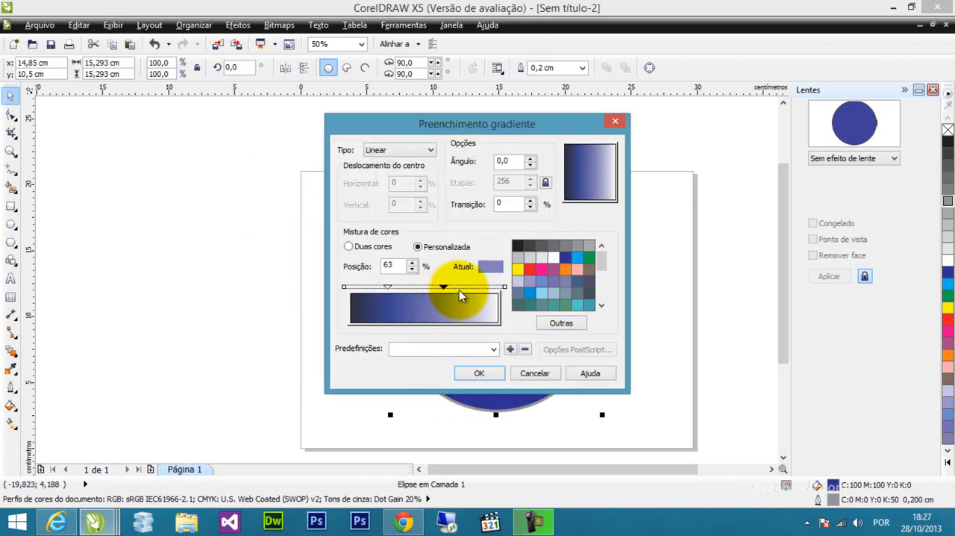
click(580, 322)
click(405, 250)
drag(405, 250, 406, 260)
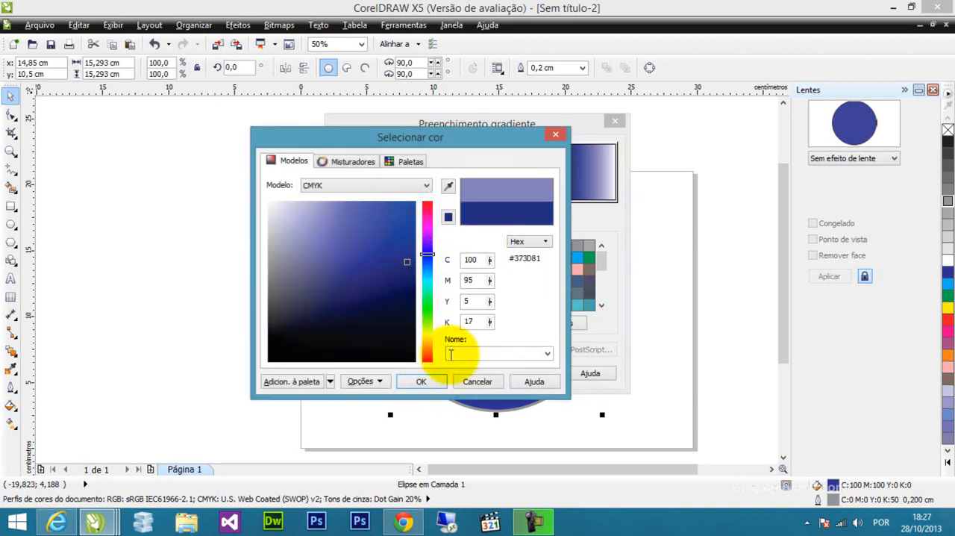
click(421, 381)
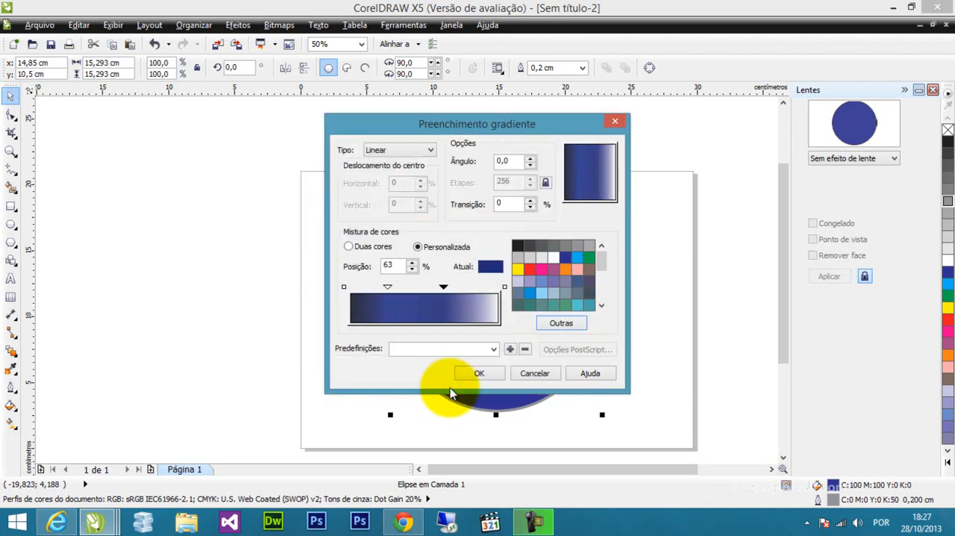
Set the gradient's end colour at 100% to dark navy C93 M78 Y38 K69.
click(504, 287)
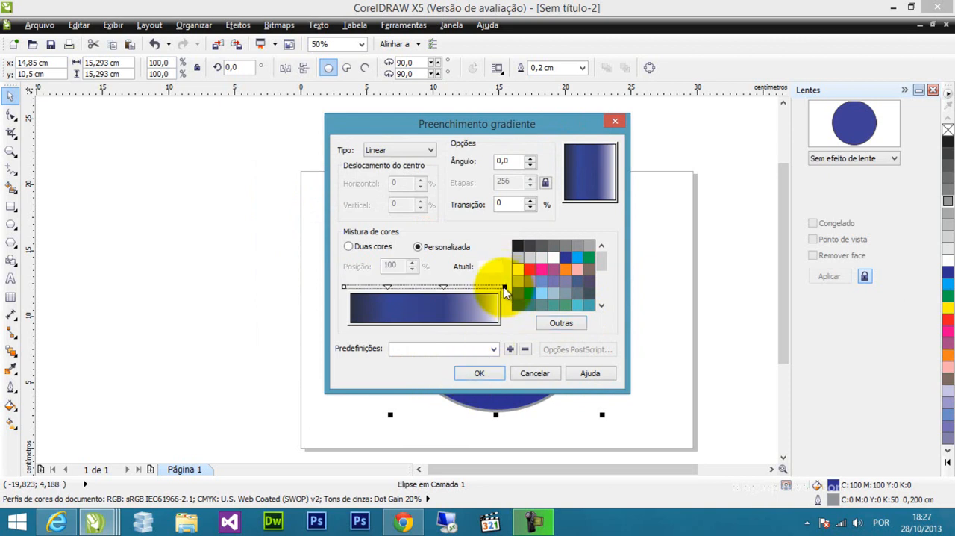
click(567, 324)
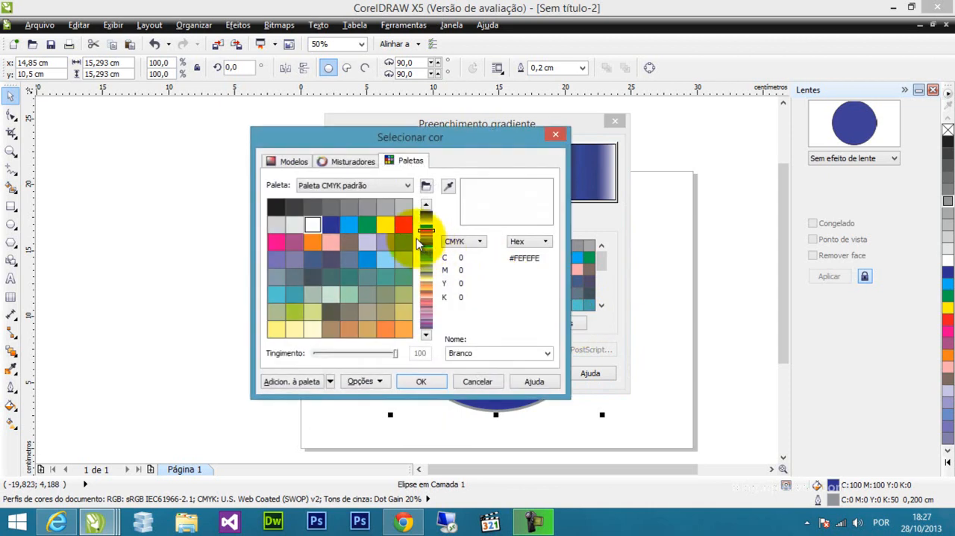
click(295, 161)
click(427, 265)
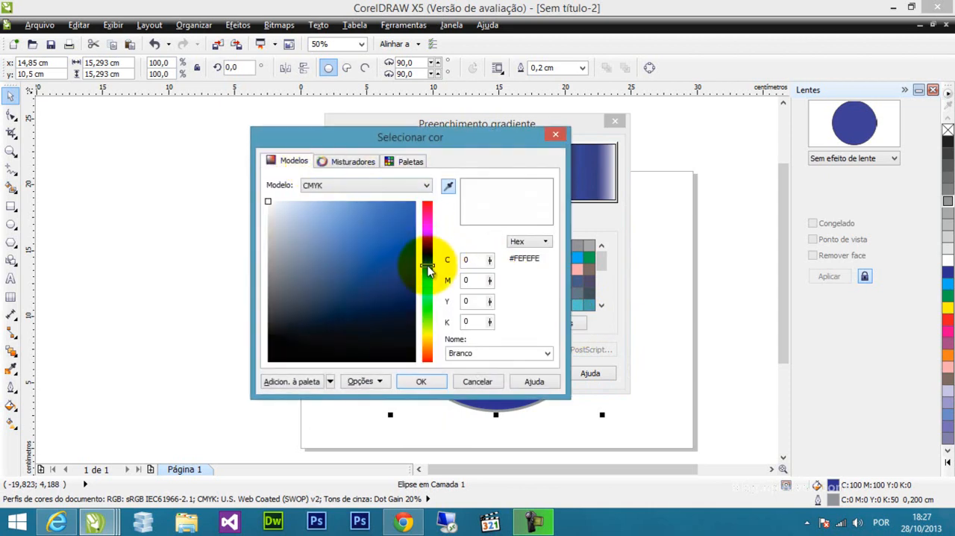
click(411, 300)
click(411, 308)
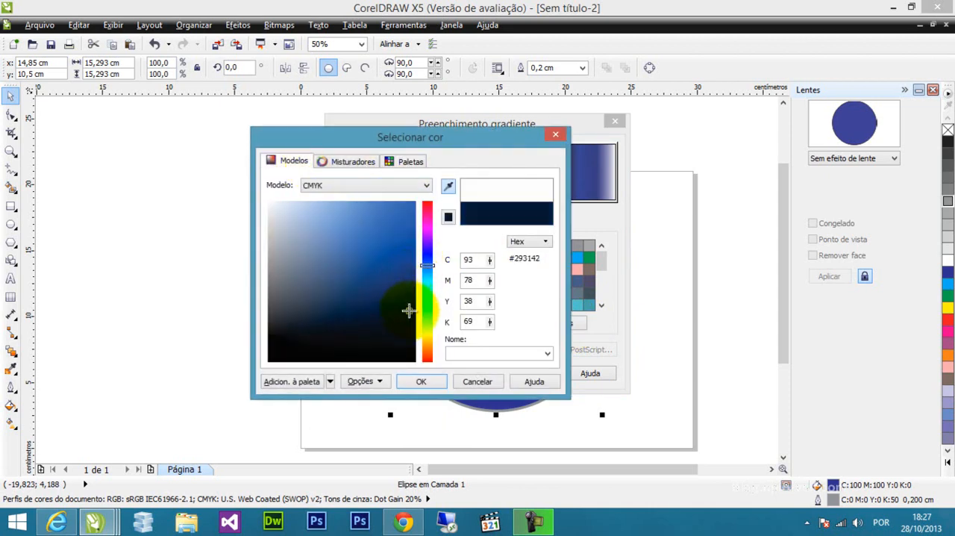
click(421, 380)
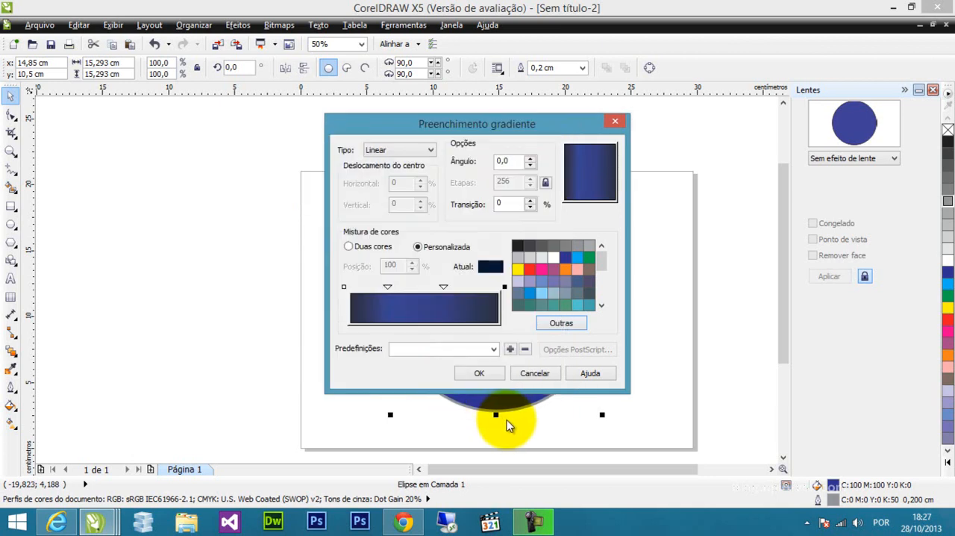
double_click(407, 287)
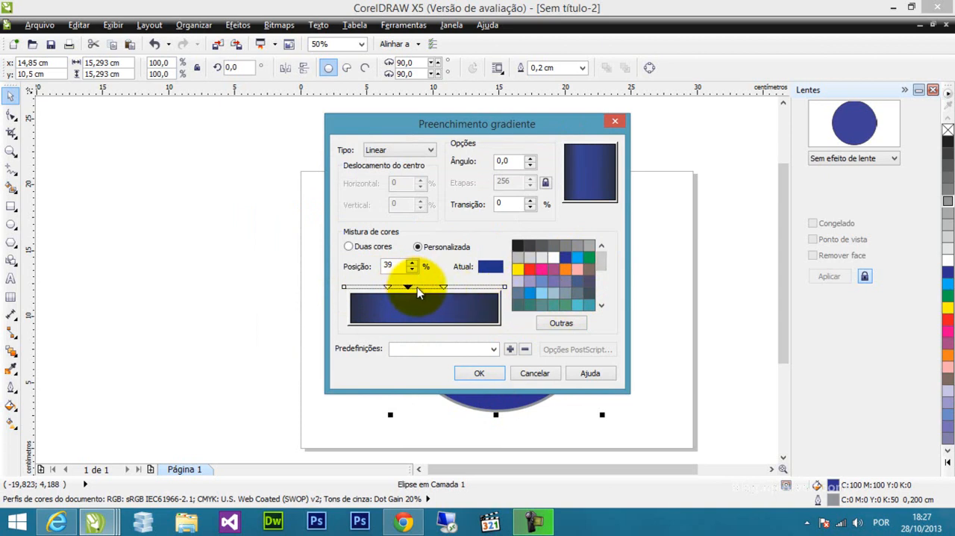
drag(407, 288, 419, 287)
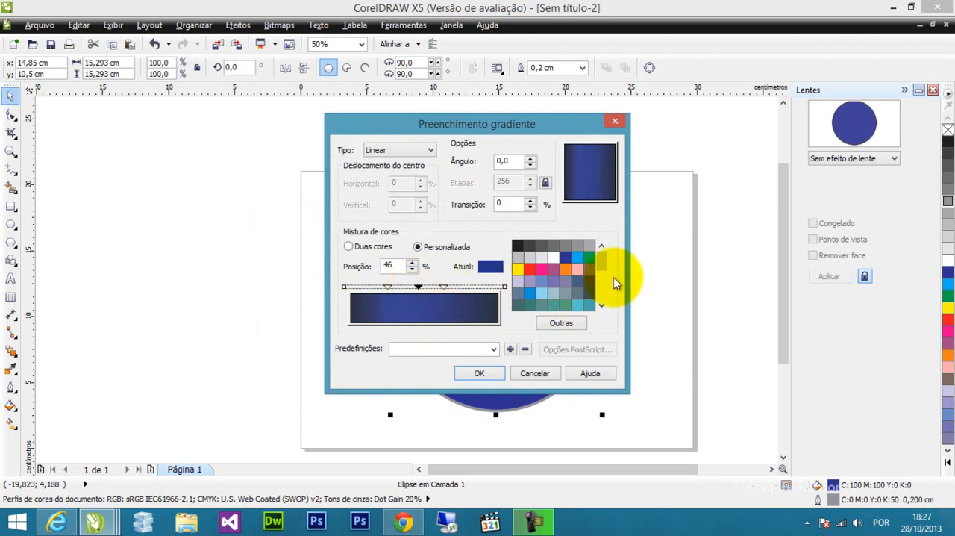
click(591, 282)
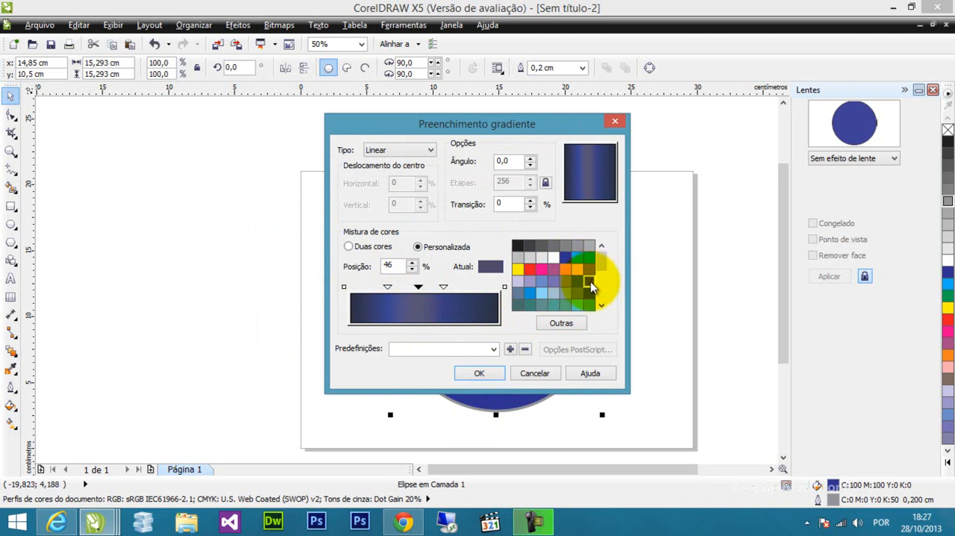
double_click(418, 288)
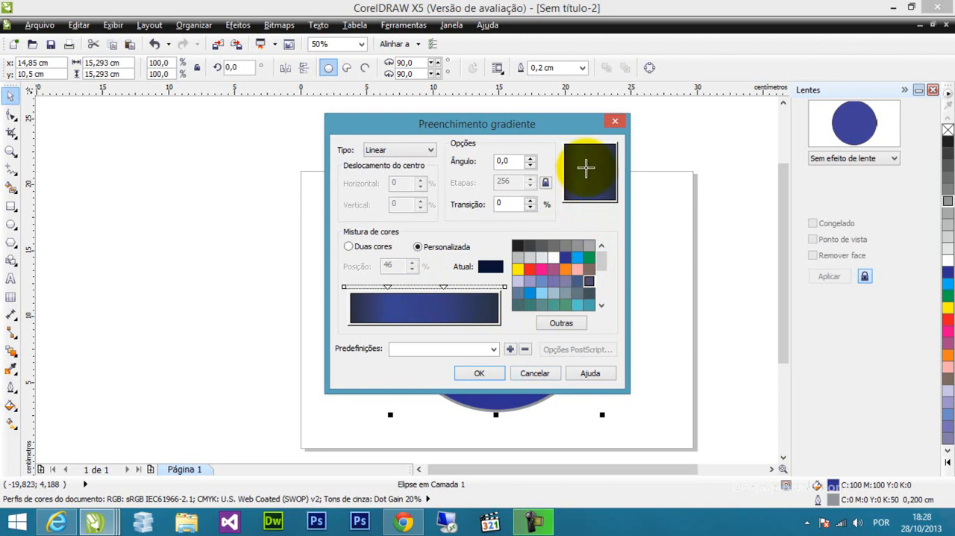
Rotate the linear gradient to an angle of 90 degrees and apply the fill to the circle.
mouse_move(601, 168)
mouse_down()
mouse_move(592, 177)
mouse_move(580, 167)
mouse_move(591, 177)
mouse_up()
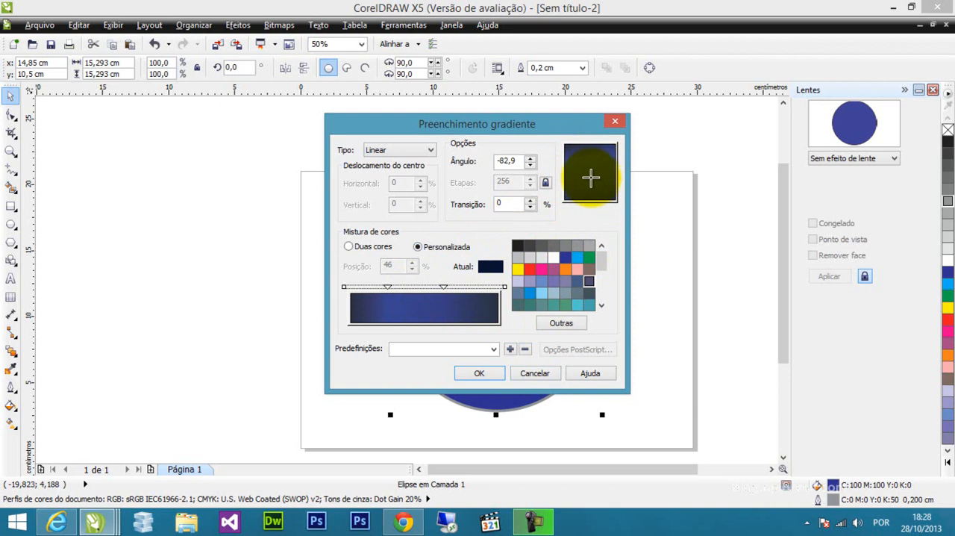
drag(611, 193, 590, 152)
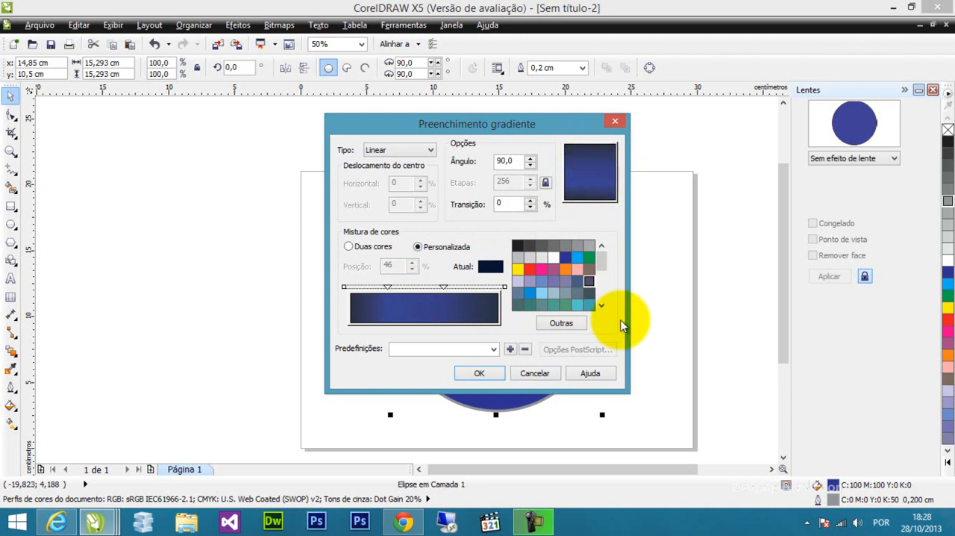
click(490, 372)
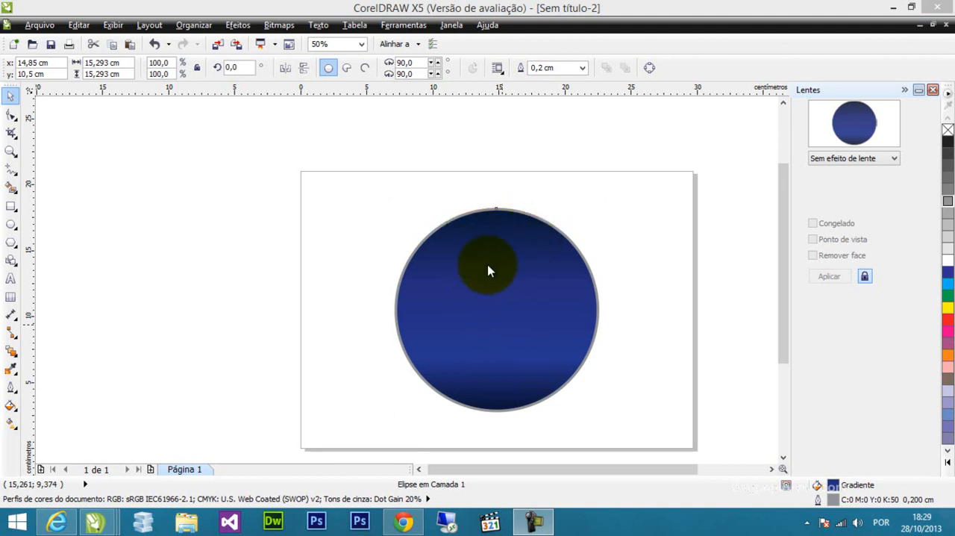
Duplicate the gradient circle with a slight offset and fill the copy with white.
click(496, 282)
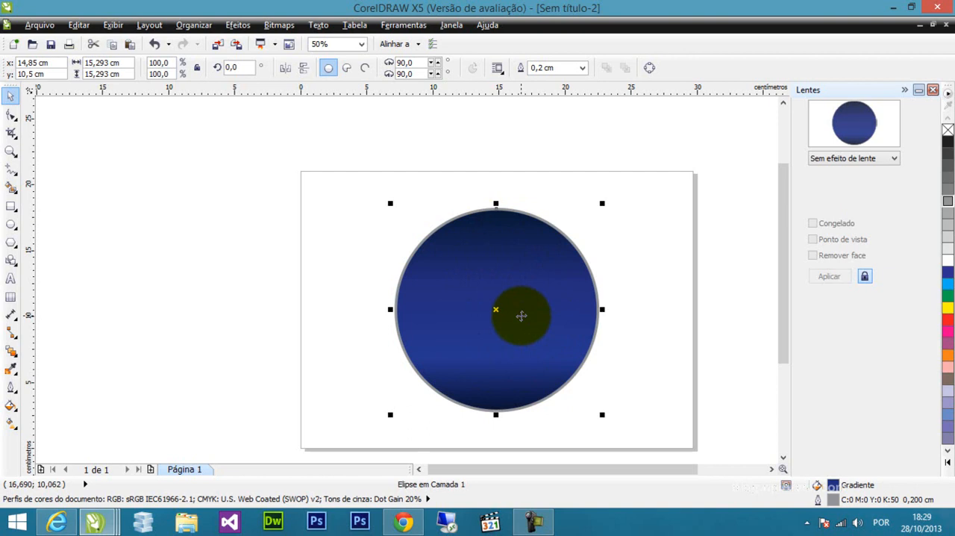
drag(522, 321, 523, 320)
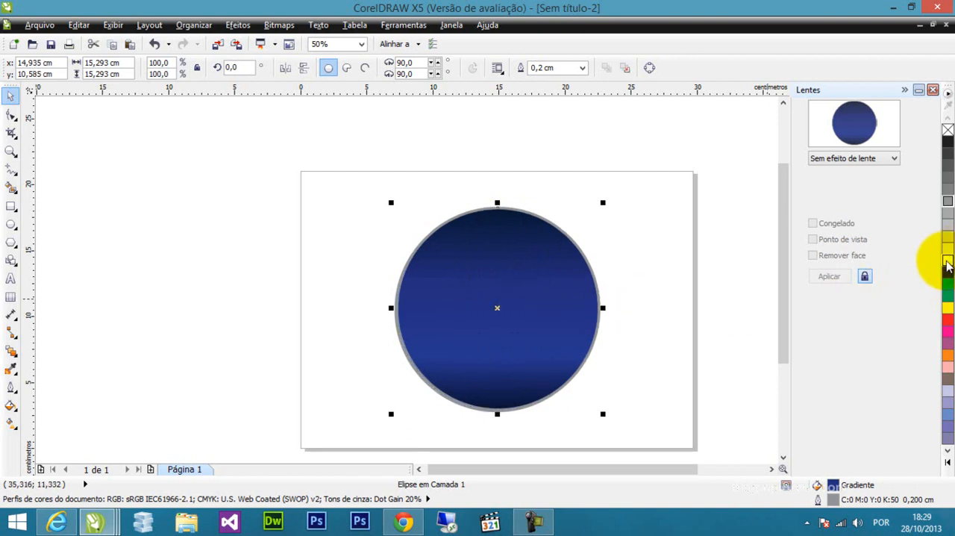
click(947, 262)
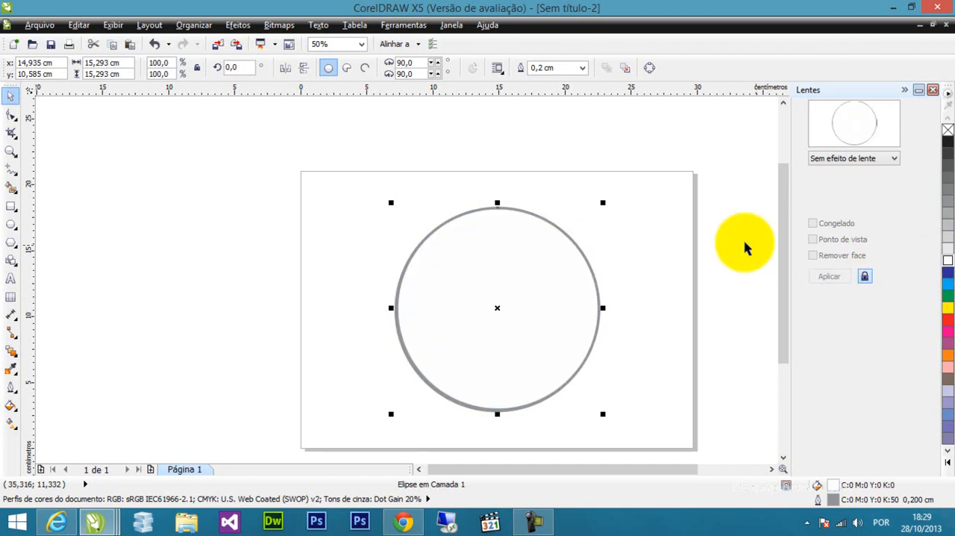
Shrink the white circle to about 9.77 cm, place it in the blue circle's upper part and remove its outline.
drag(604, 202, 530, 275)
drag(480, 350, 505, 296)
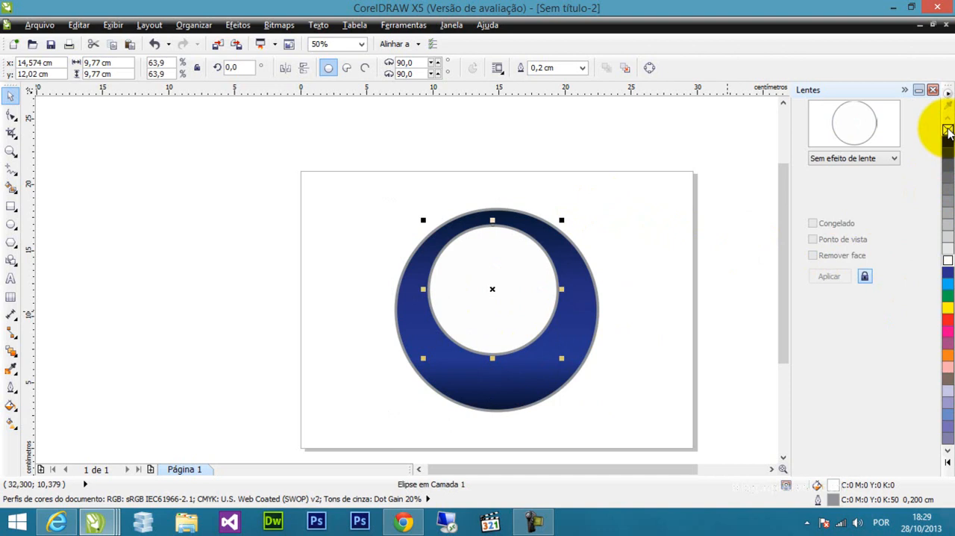
right_click(948, 132)
drag(525, 270, 523, 269)
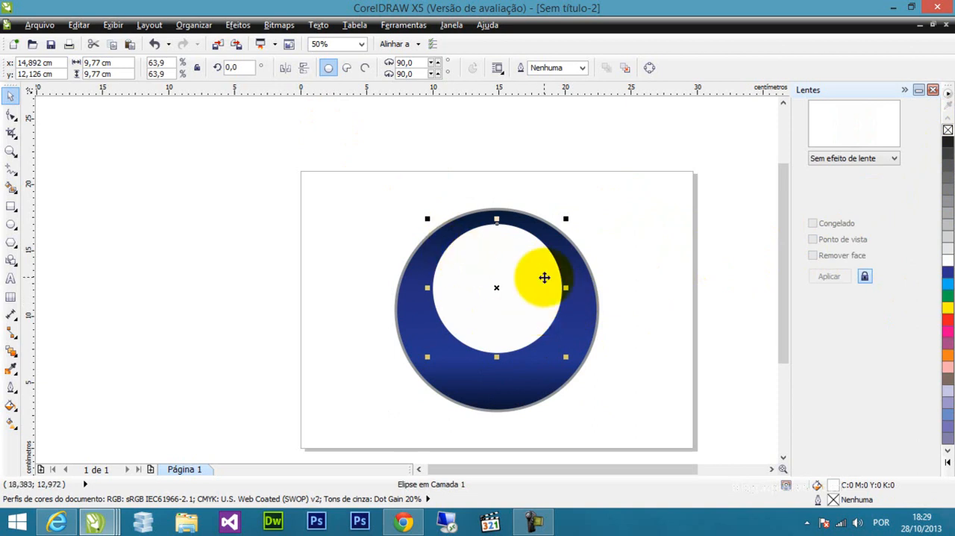
Centre the white circle horizontally on the page.
click(198, 25)
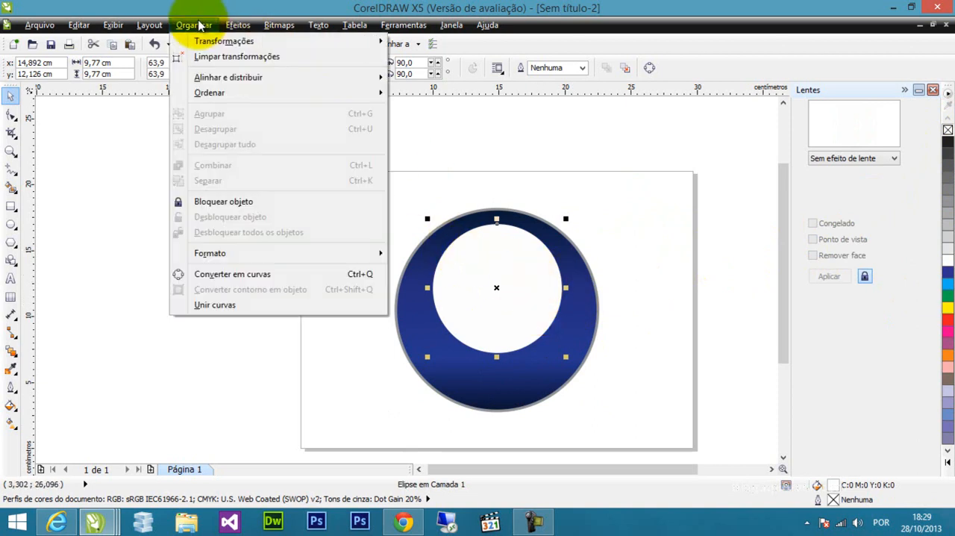
mouse_move(366, 79)
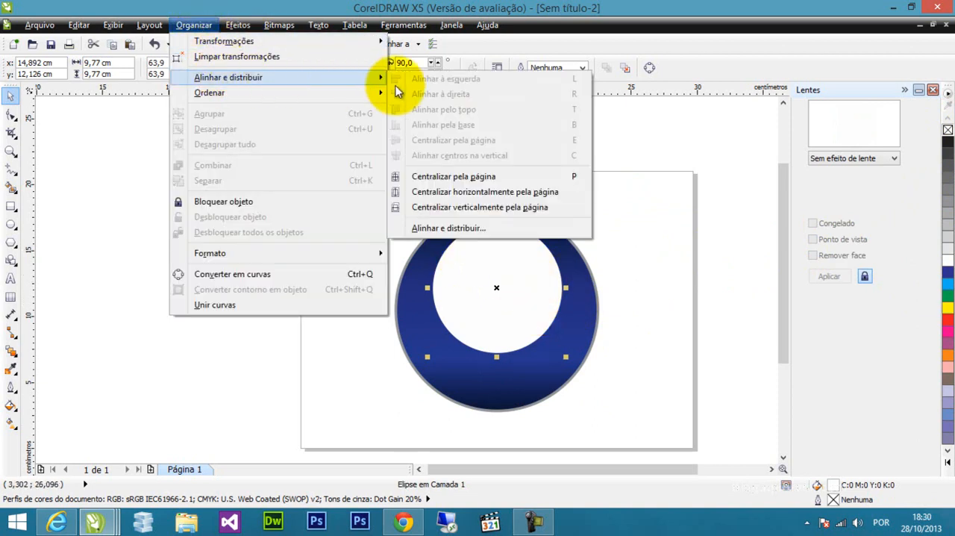
click(487, 196)
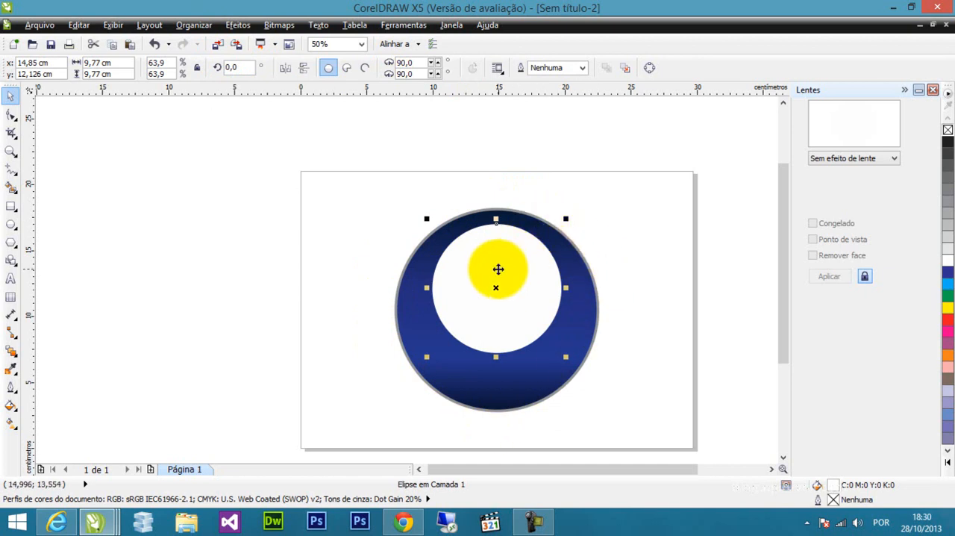
Nudge the white circle up to about Y 12.44 cm, close to the blue circle's upper edge.
key(Up)
key(Up)
key(Up)
key(Up)
key(Up)
key(Up)
key(Up)
key(Up)
key(Up)
key(Up)
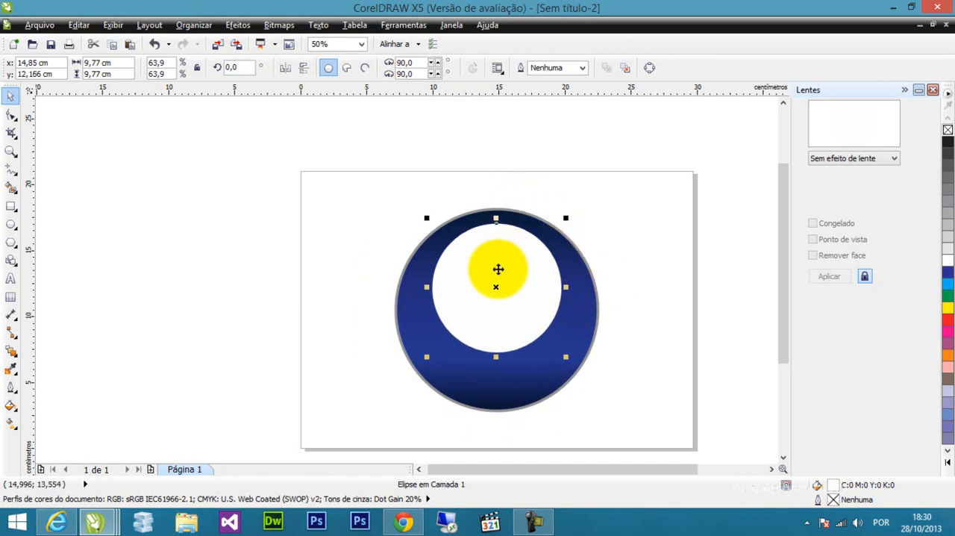
key(Up)
key(Up)
key(Up)
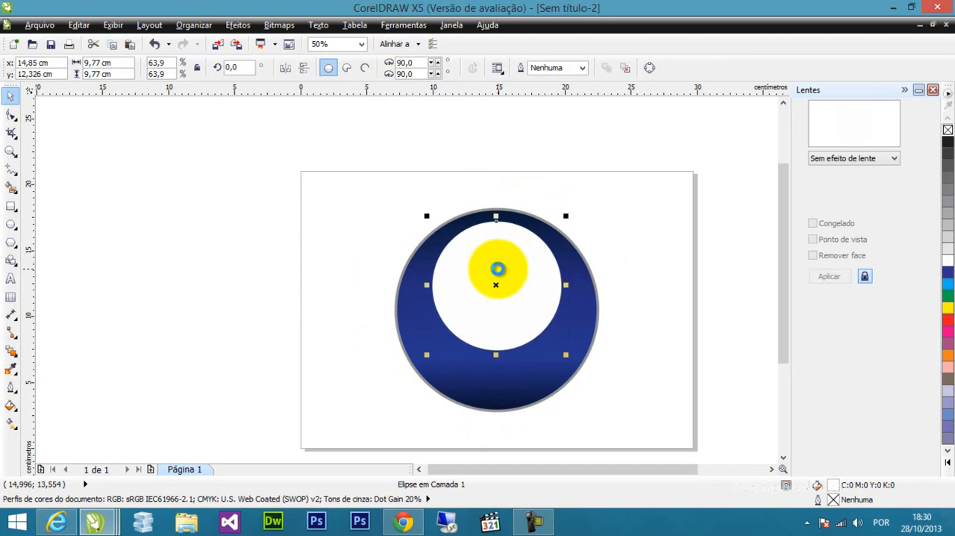
key(Up)
key(Up)
key(Up)
key(Up)
key(Up)
key(Up)
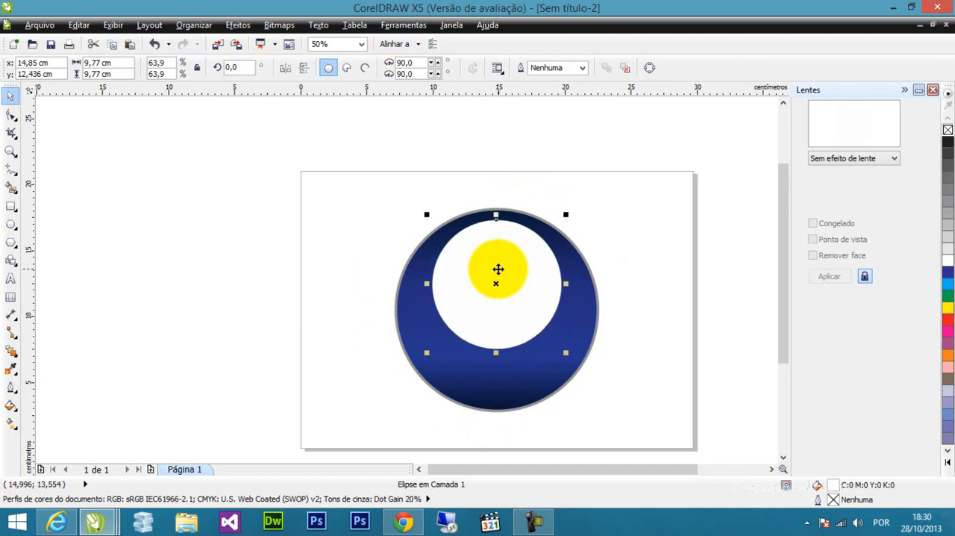
drag(498, 268, 506, 272)
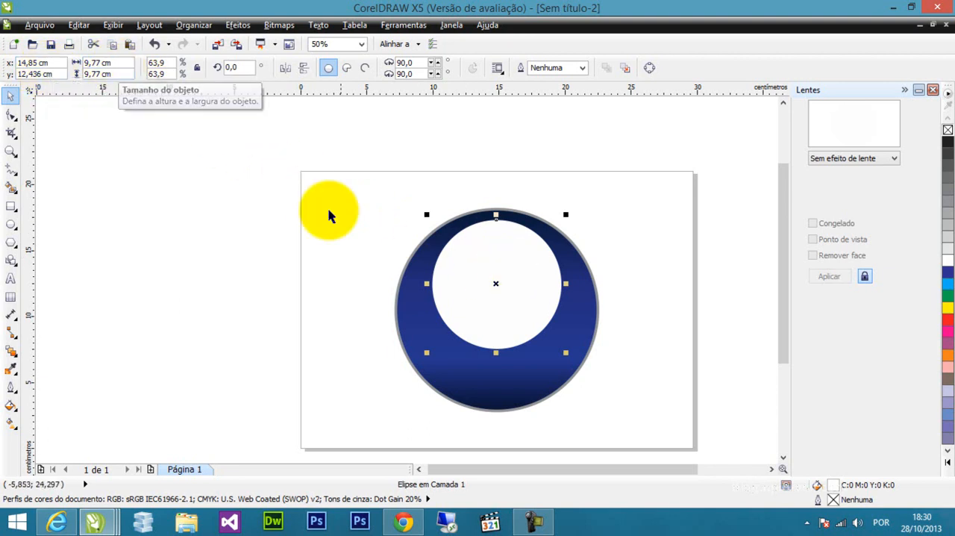
drag(507, 300, 531, 319)
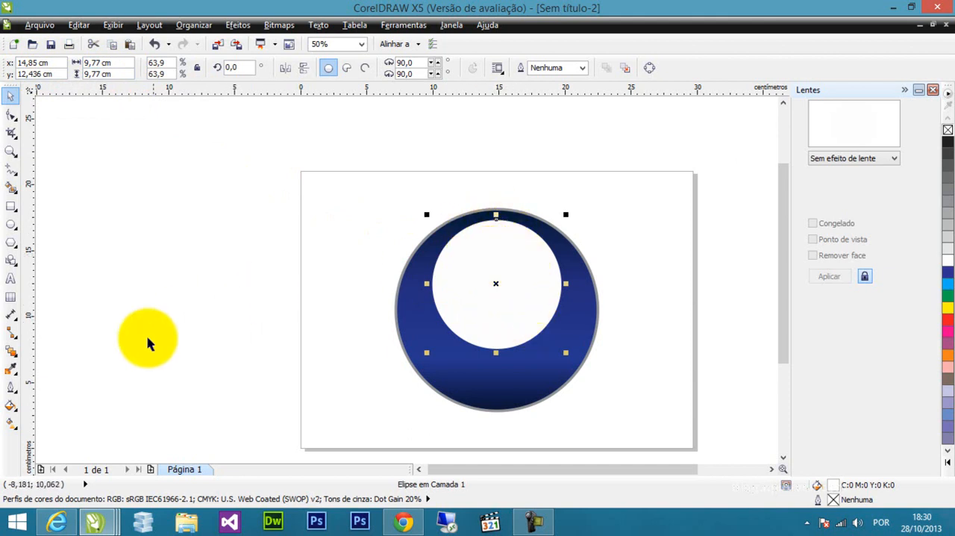
Apply a linear transparency to the white circle, fading vertically from its top edge to its bottom edge.
click(15, 359)
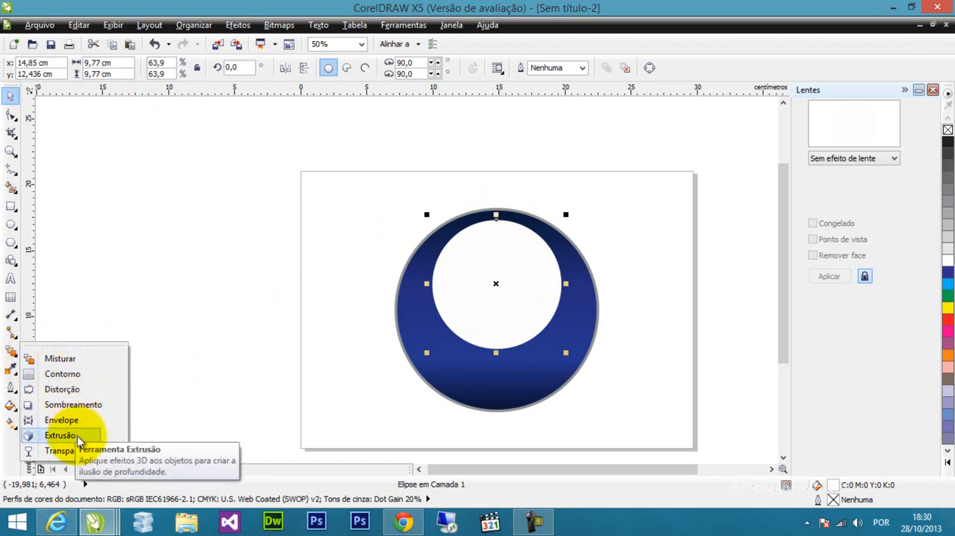
click(81, 454)
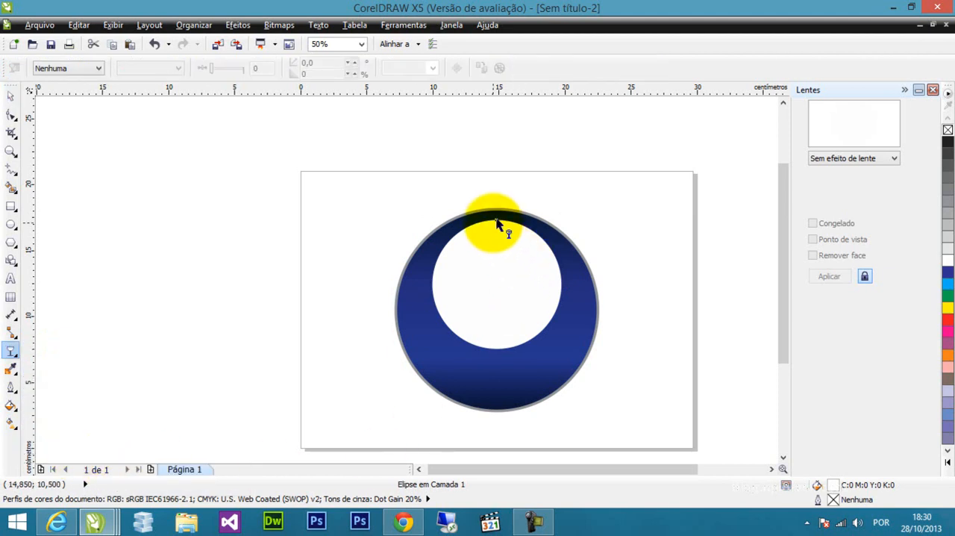
drag(497, 220, 497, 348)
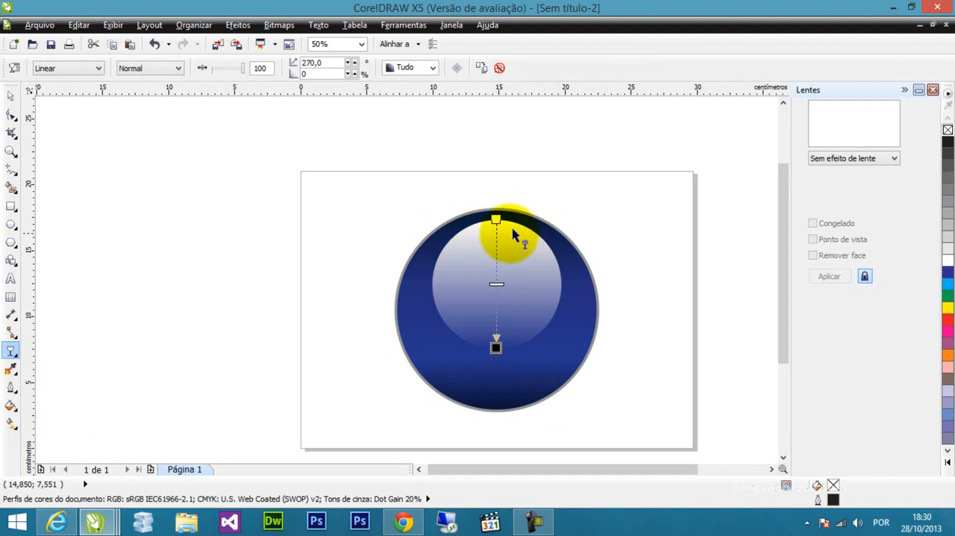
click(496, 347)
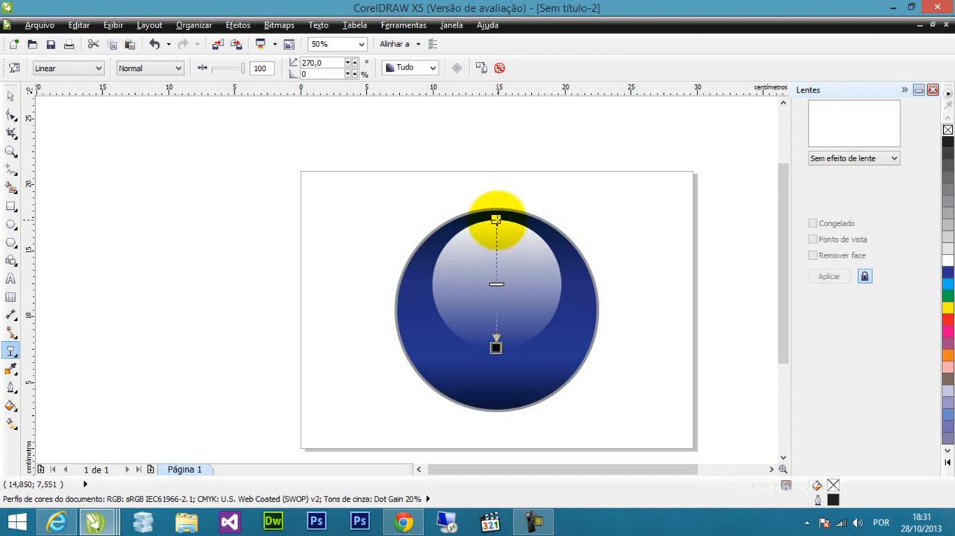
Soften the highlight by starting its transparency above the blue circle, ending it in the white circle's upper half and raising the midpoint.
drag(496, 220, 497, 169)
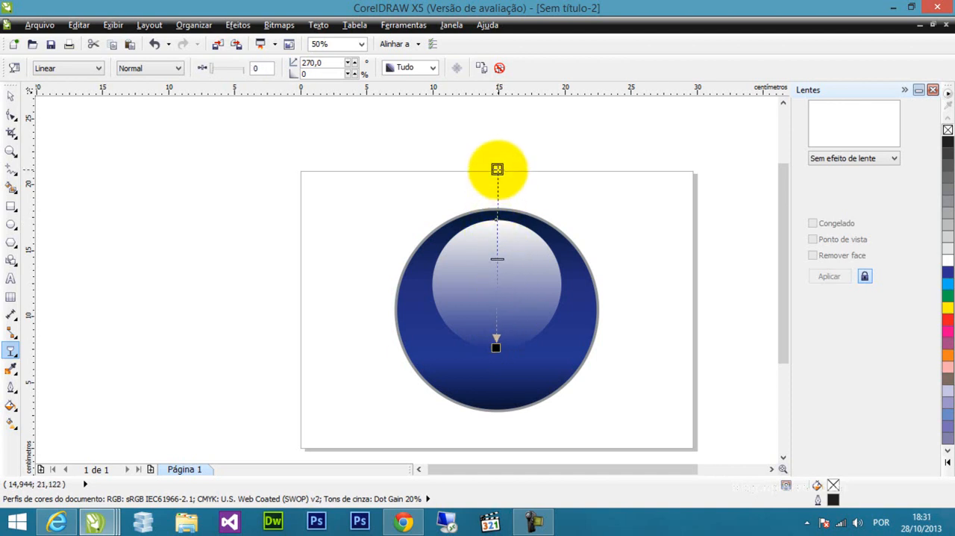
drag(495, 345, 499, 259)
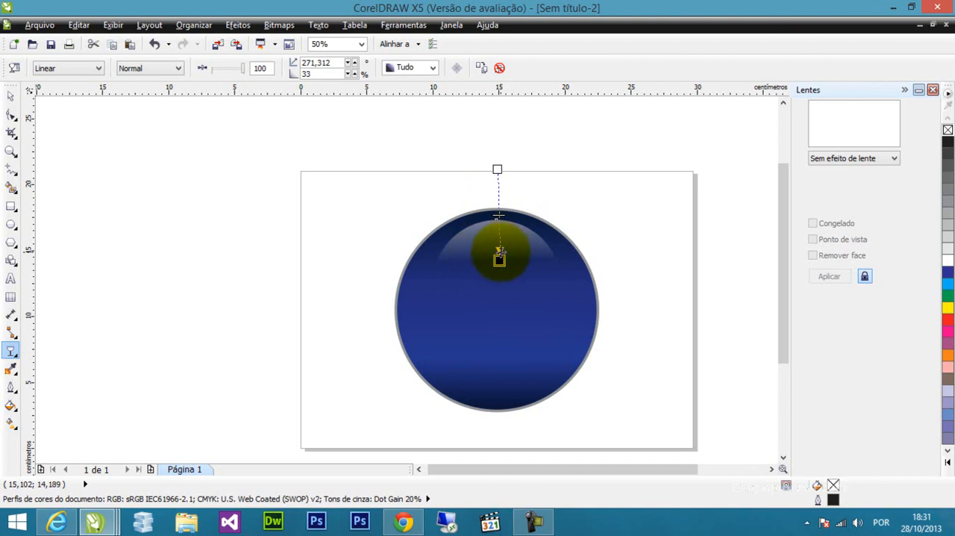
mouse_move(499, 253)
mouse_down()
mouse_move(497, 284)
mouse_move(496, 272)
mouse_up()
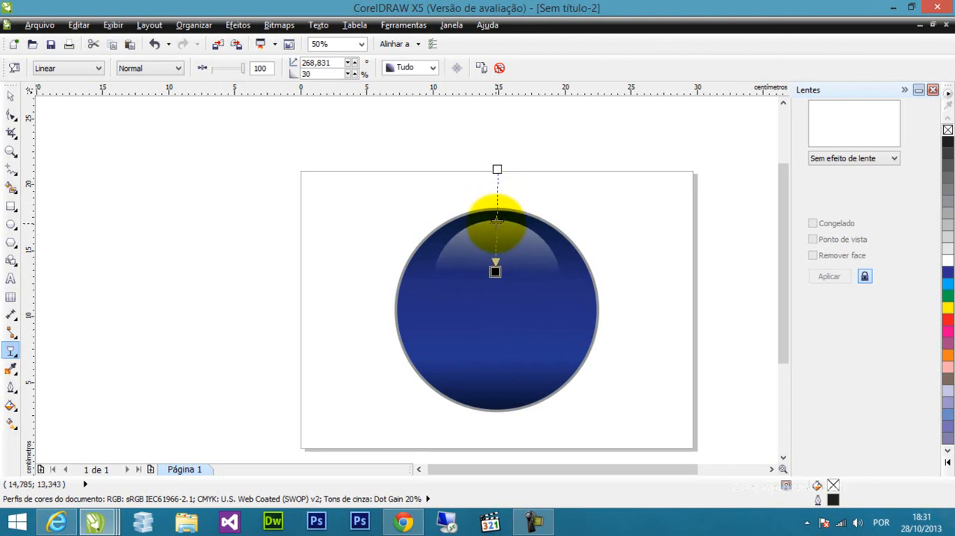
drag(496, 216, 497, 203)
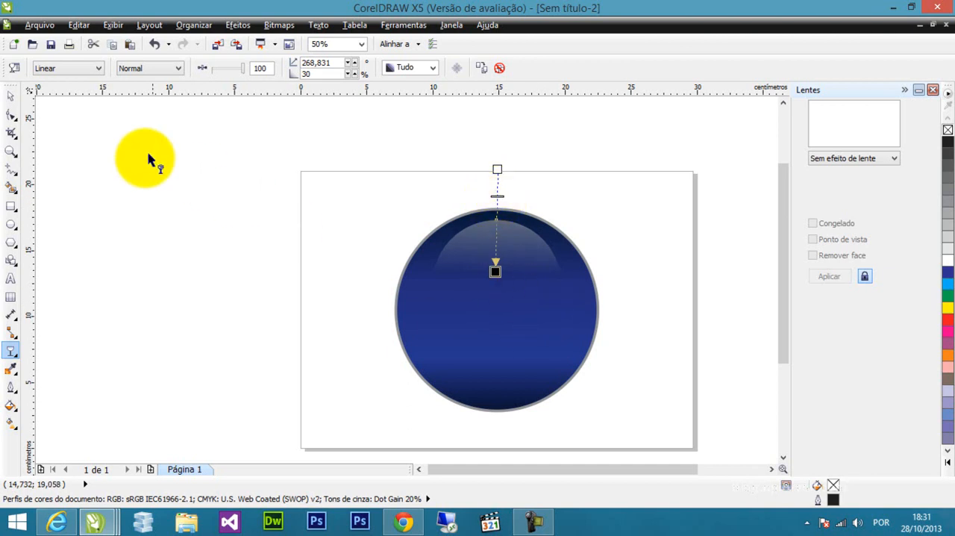
Duplicate the highlight, mirror the copy vertically and place it near the blue circle's lower edge, centred at about Y 9.03 cm.
click(10, 95)
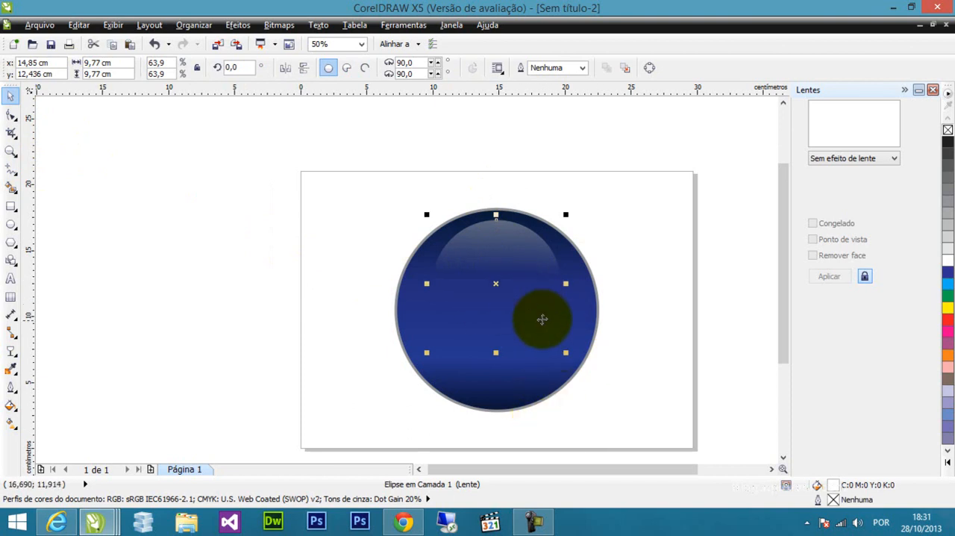
click(513, 248)
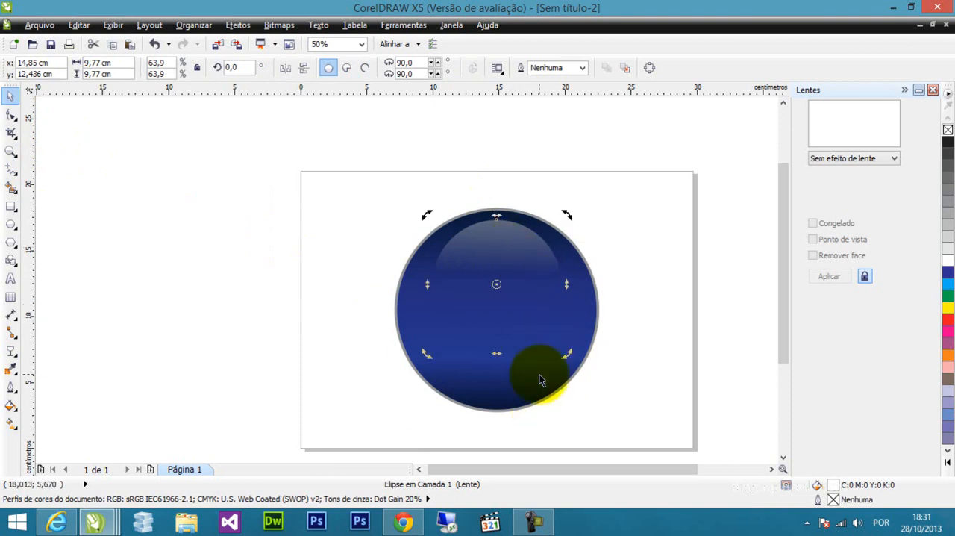
click(515, 242)
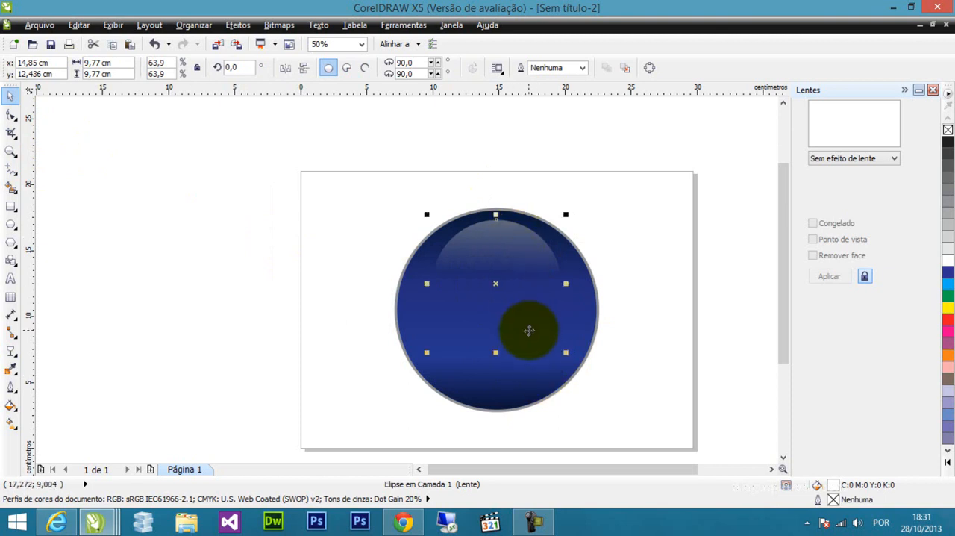
drag(510, 236, 511, 276)
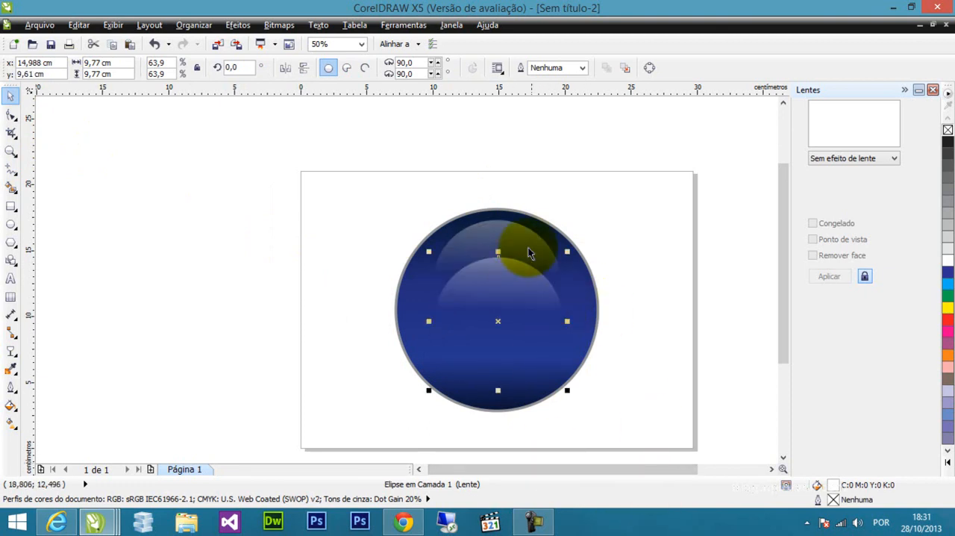
click(305, 69)
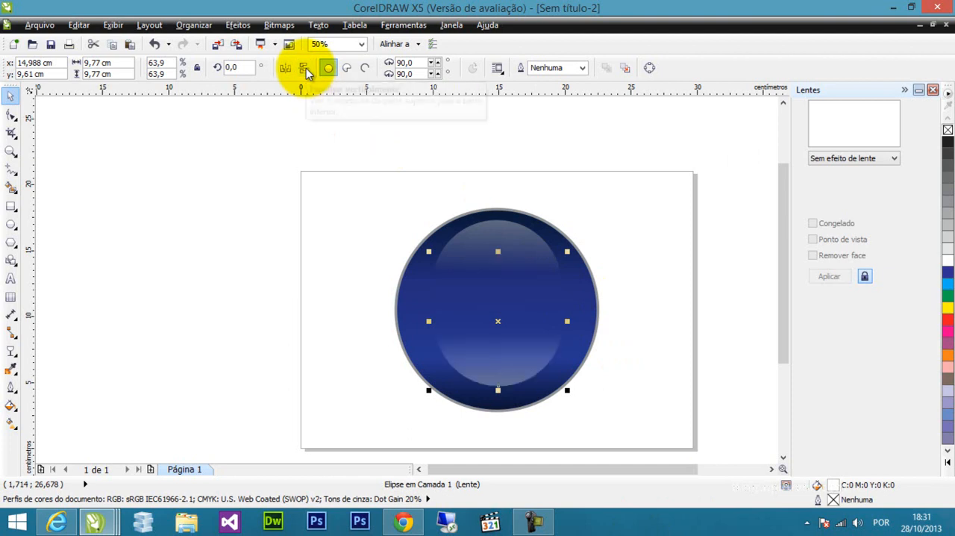
drag(498, 343, 497, 364)
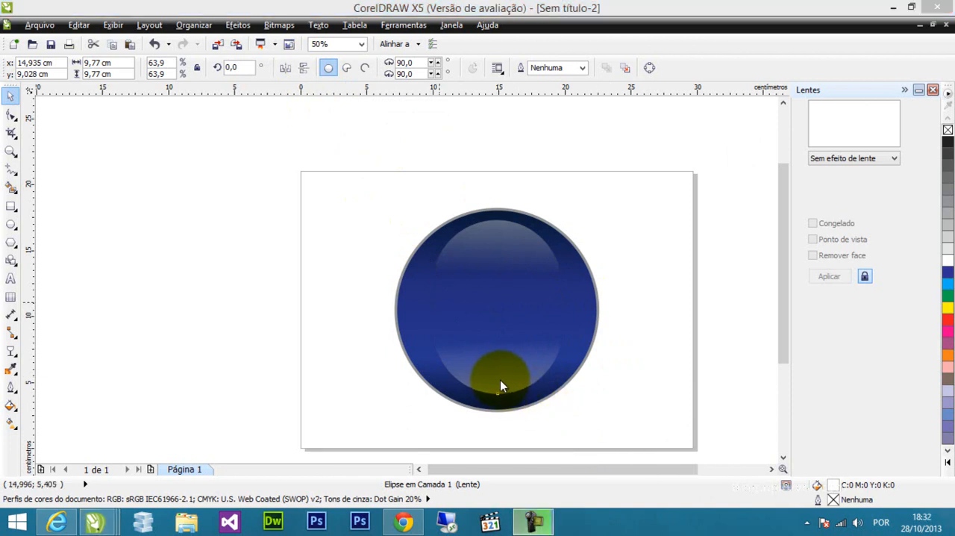
drag(500, 368, 489, 371)
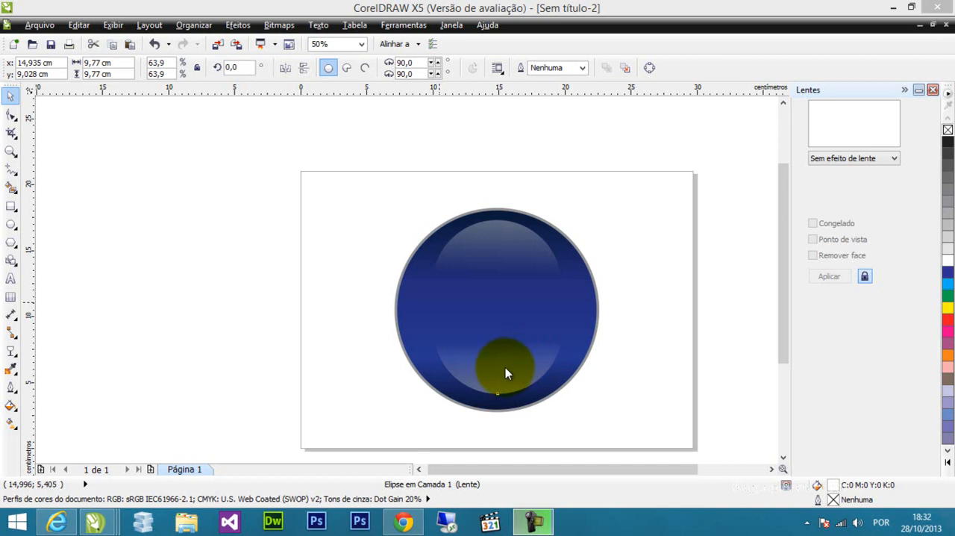
Convert the lower highlight to a 72 dpi CMYK (32-bit) bitmap with anti-aliasing and a transparent background.
click(512, 367)
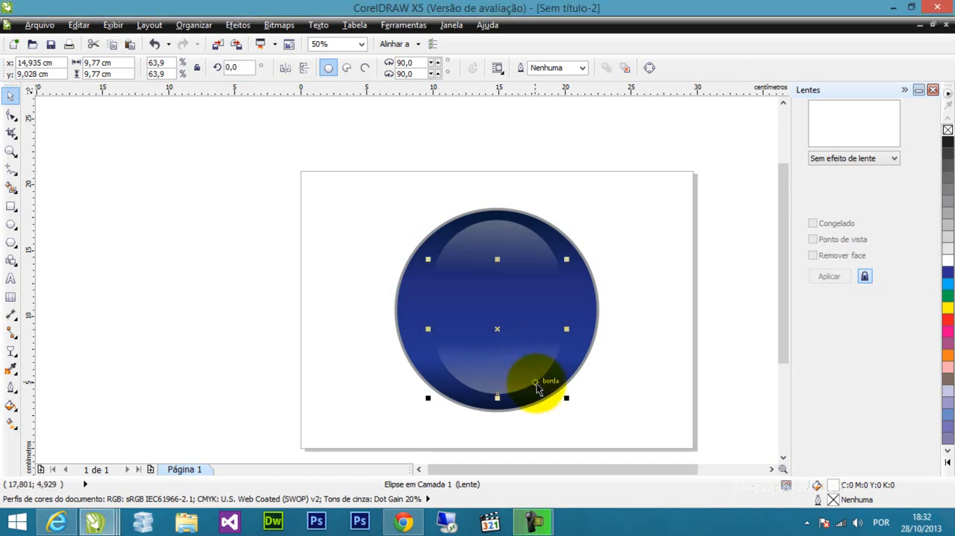
click(279, 25)
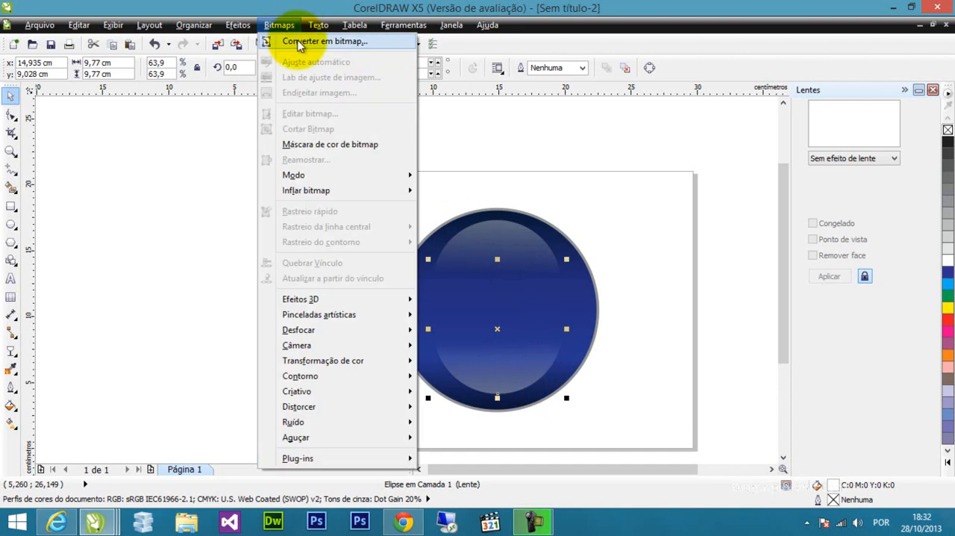
click(299, 42)
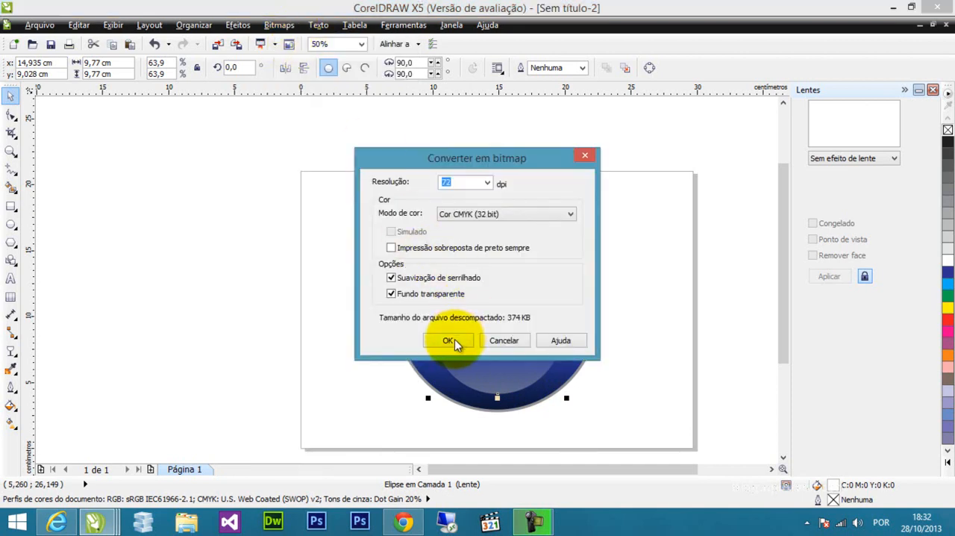
click(448, 340)
scroll(517, 393, up, 2)
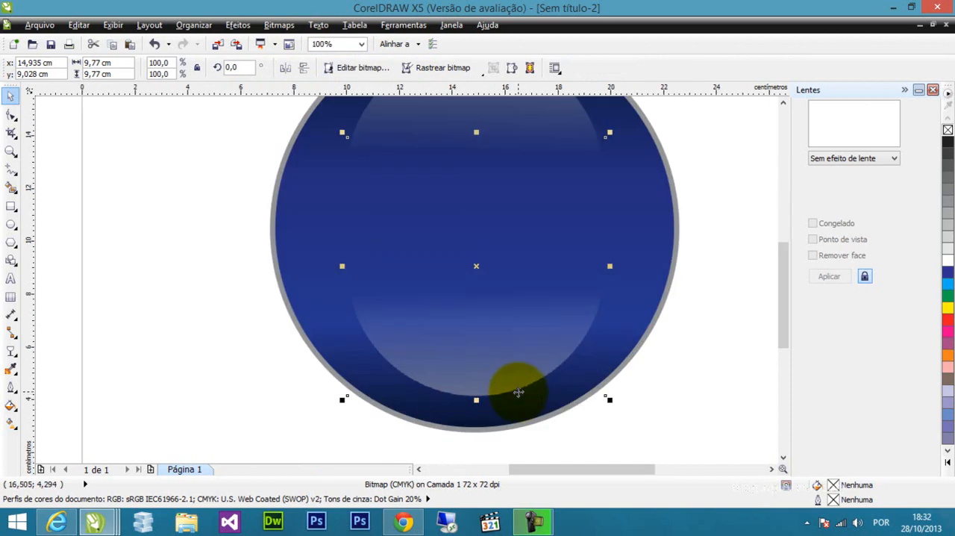
scroll(512, 349, down, 2)
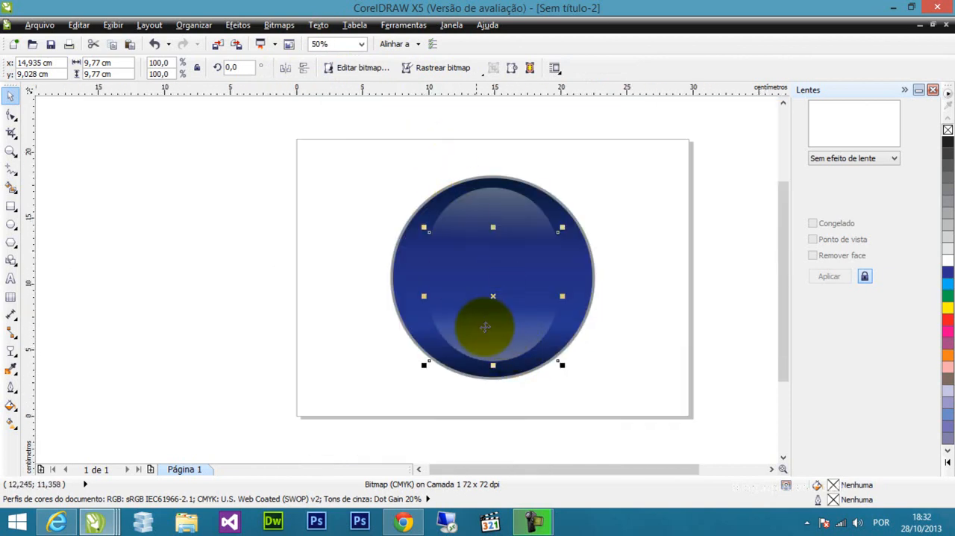
Apply a Gaussian blur with a radius of 19 pixels to the lower highlight bitmap, trying larger radii first.
click(282, 27)
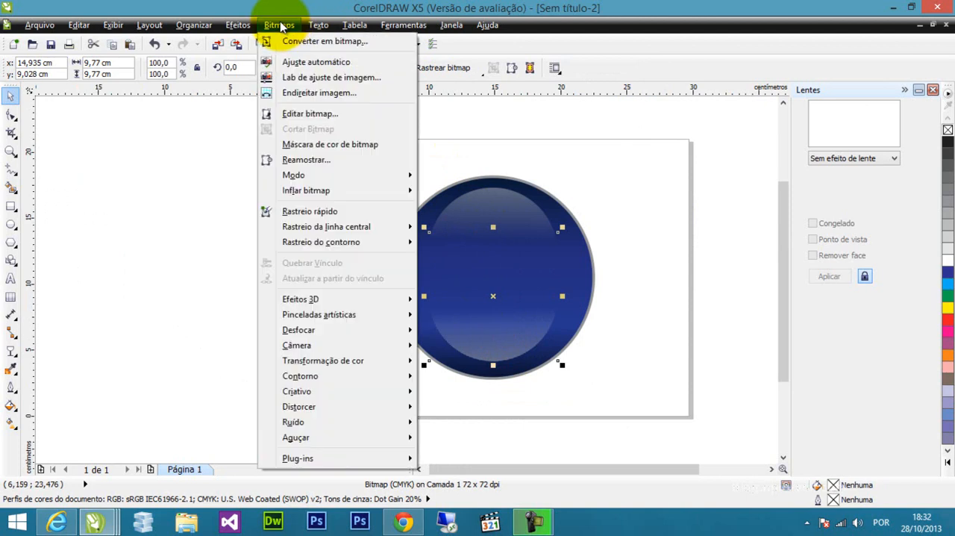
mouse_move(334, 330)
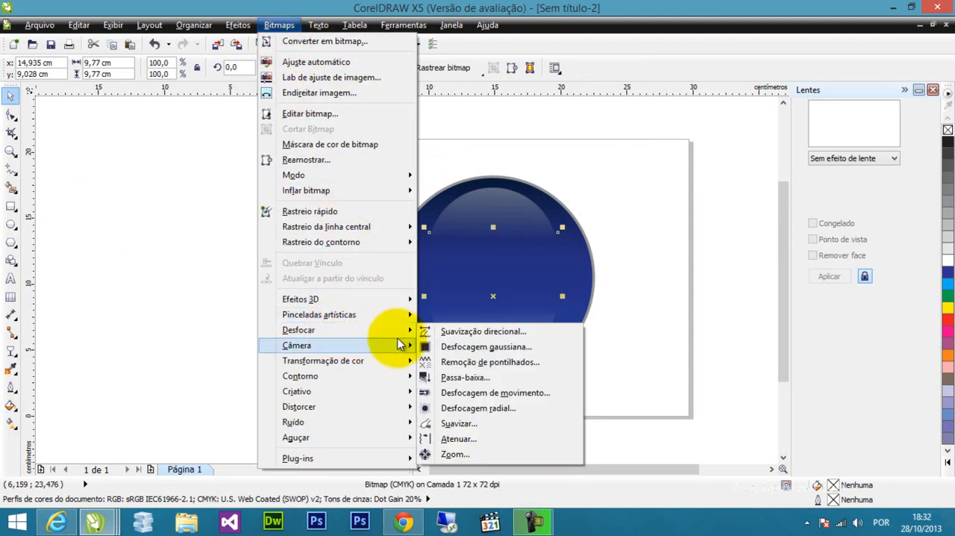
click(476, 348)
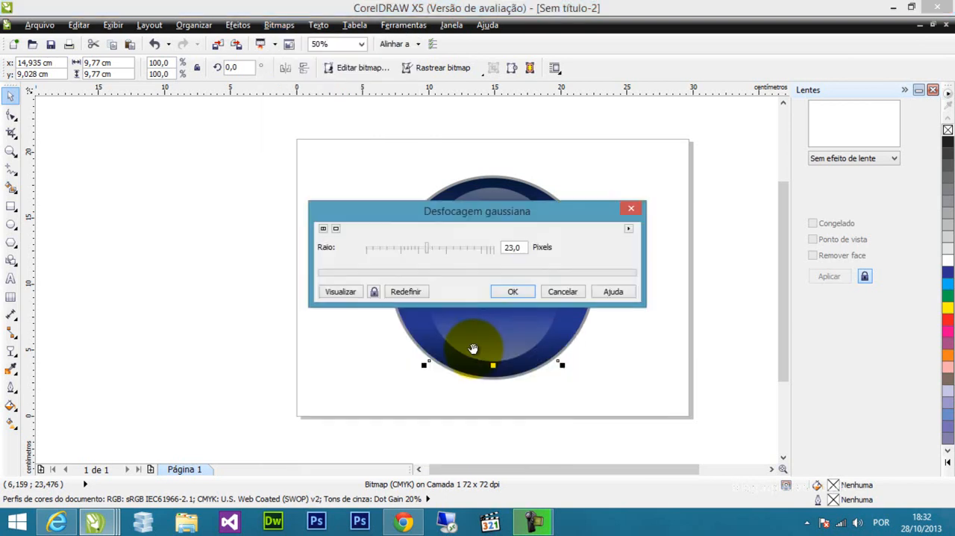
drag(505, 215, 560, 161)
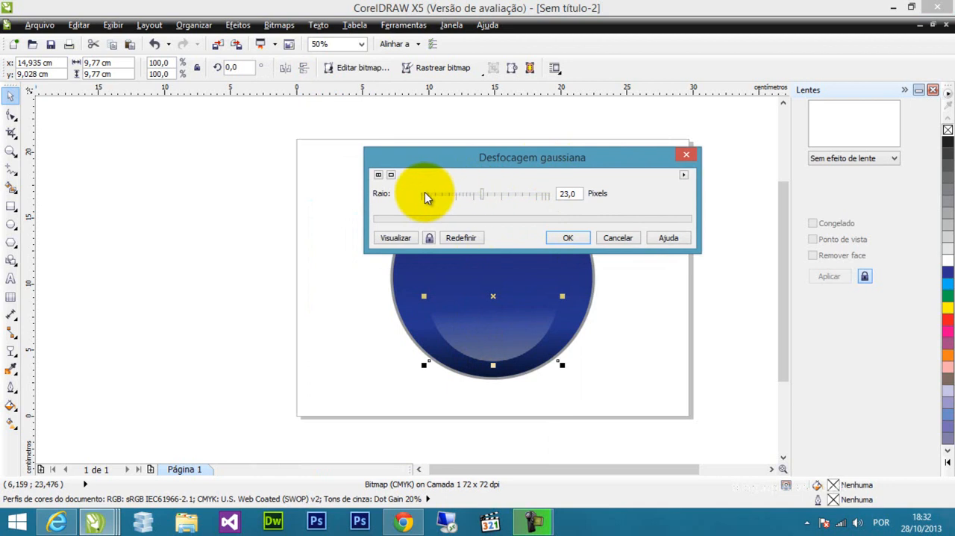
drag(483, 194, 492, 194)
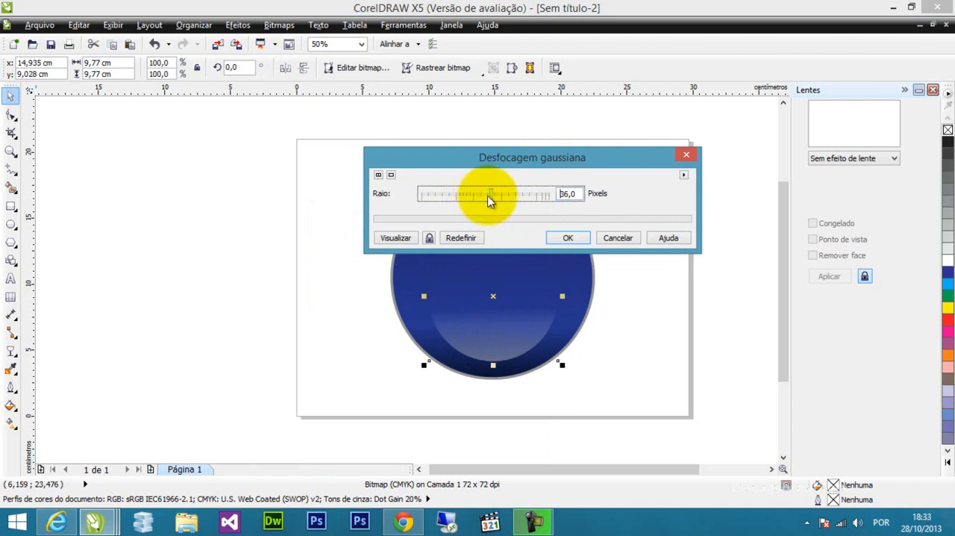
click(404, 237)
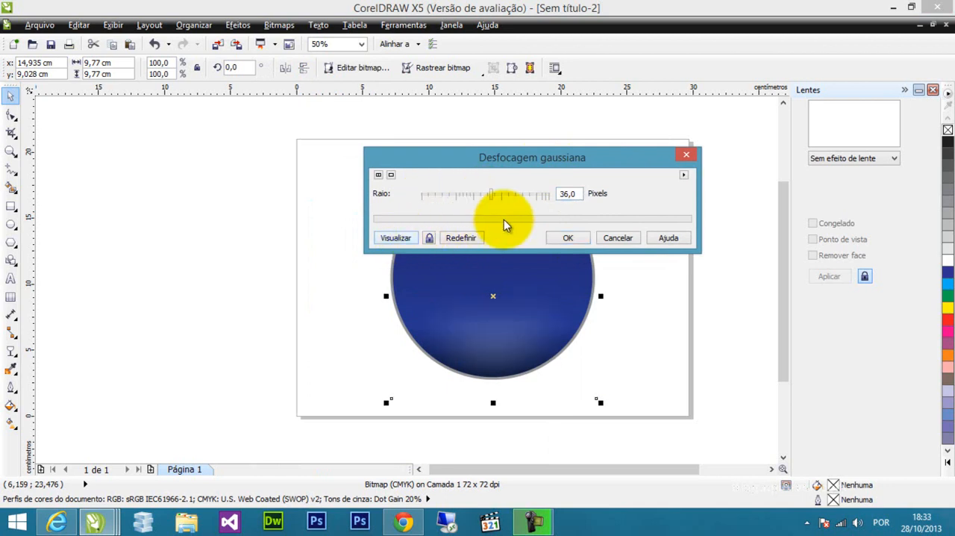
drag(490, 194, 485, 194)
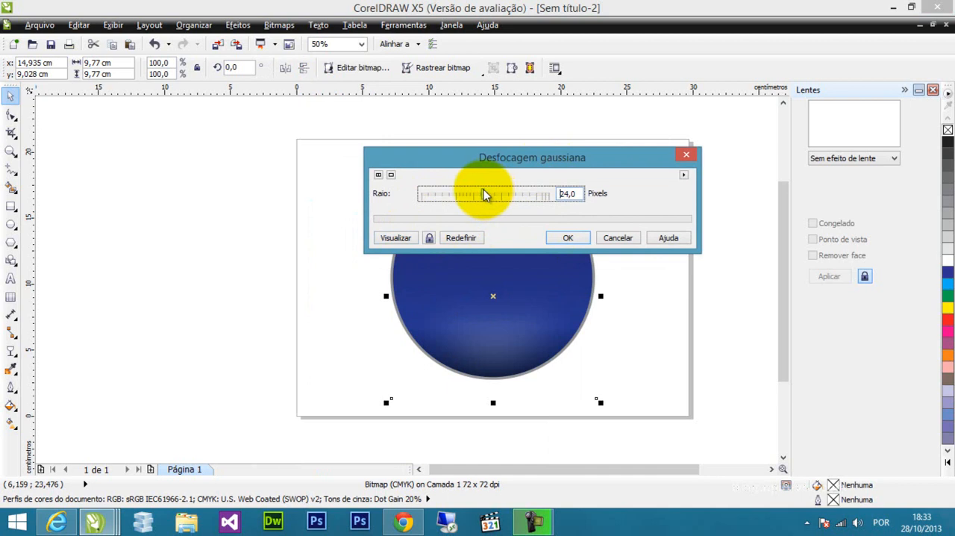
click(409, 237)
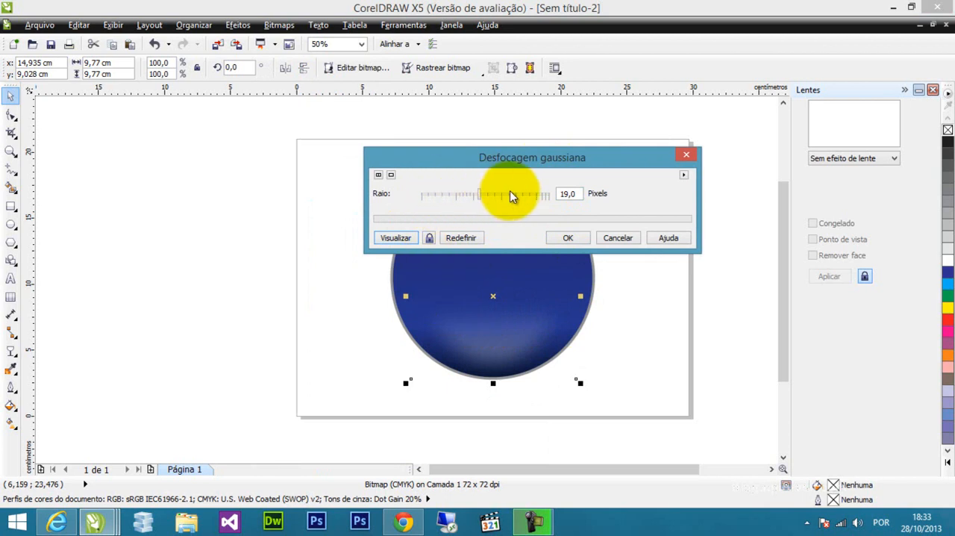
click(397, 237)
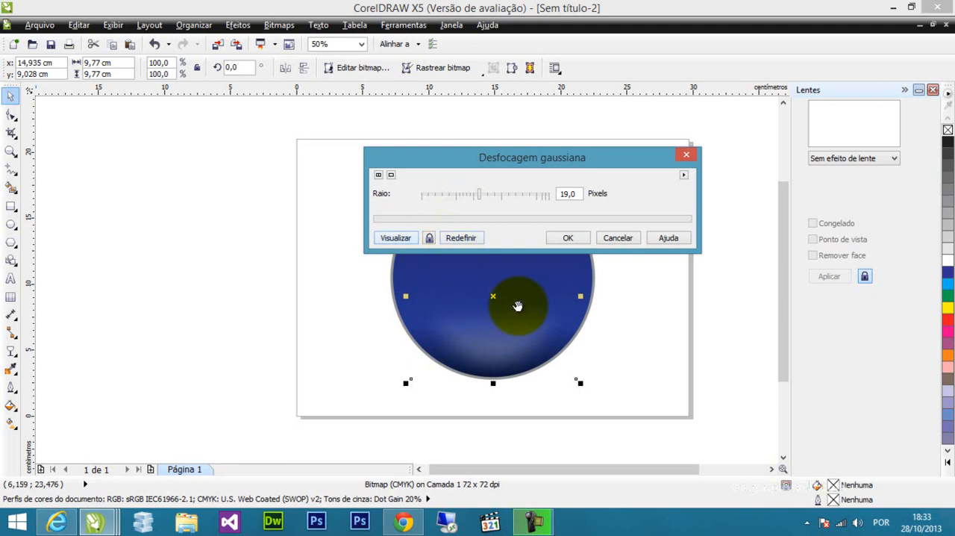
click(568, 237)
click(616, 338)
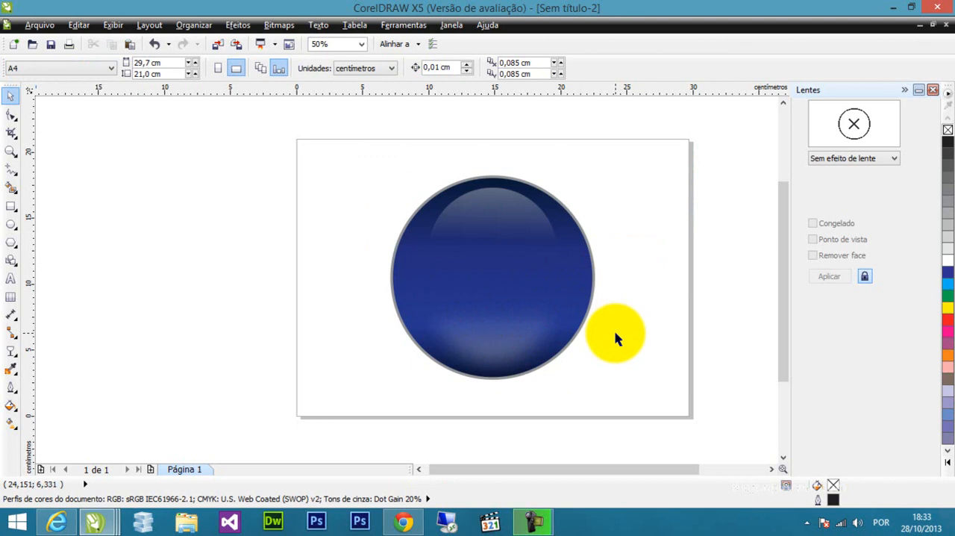
click(491, 211)
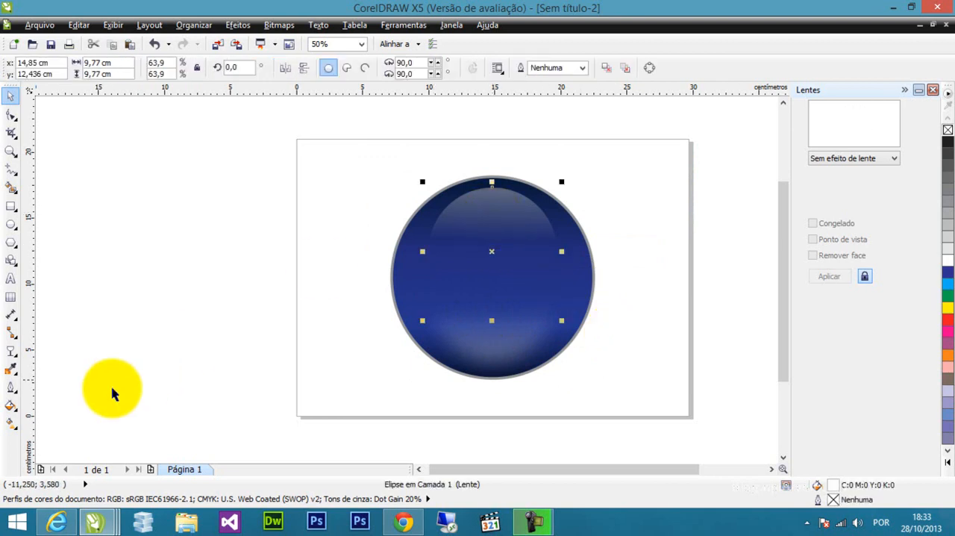
click(11, 349)
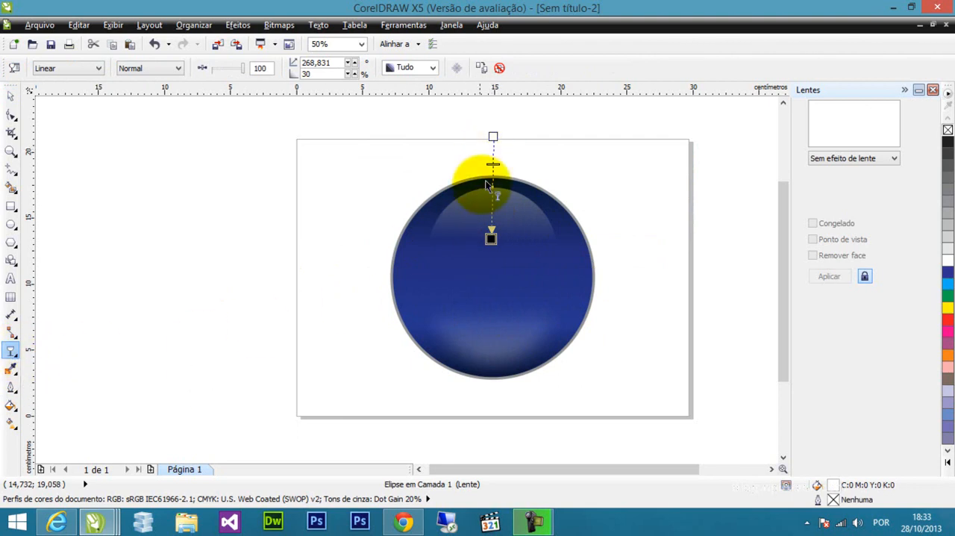
click(11, 96)
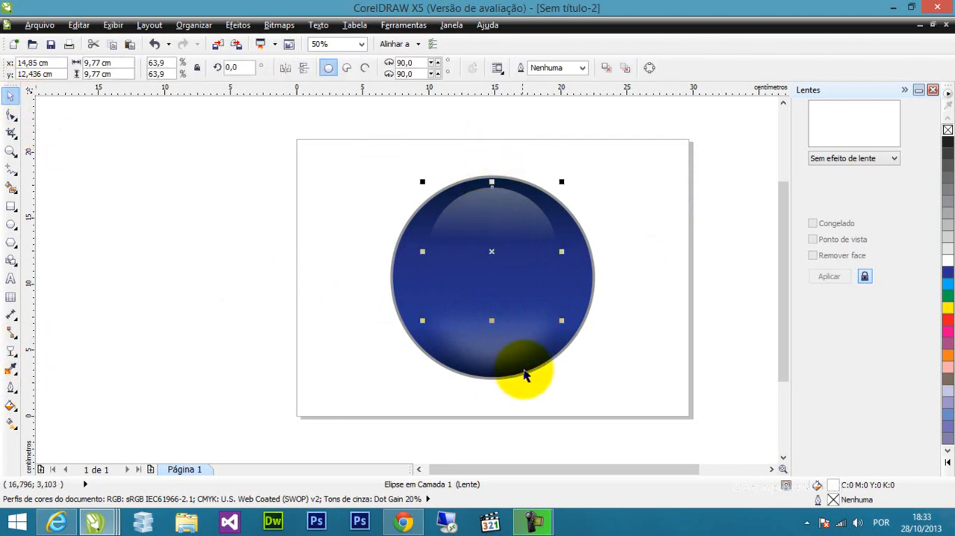
click(219, 321)
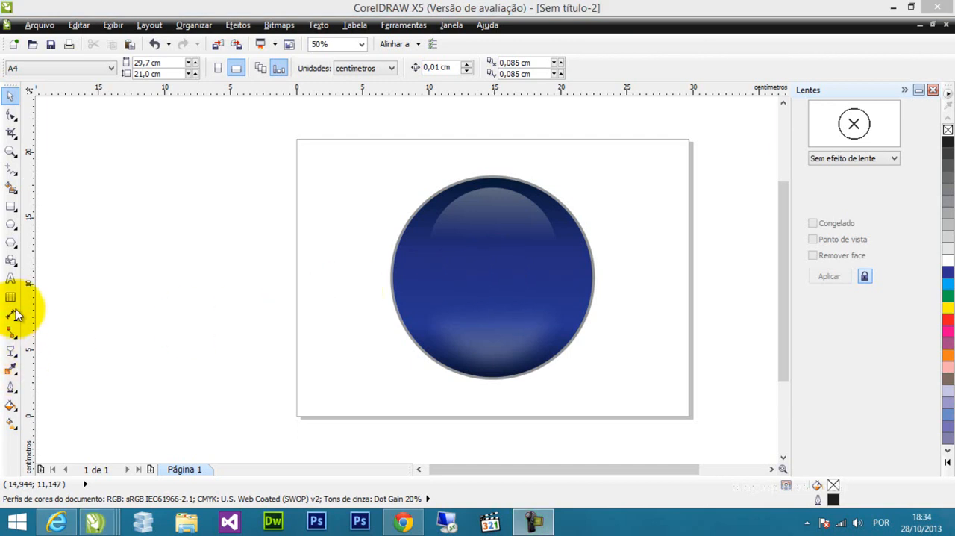
Add the artistic text "IT" in 24 pt Arial near the middle of the blue circle and fill it with white.
click(11, 279)
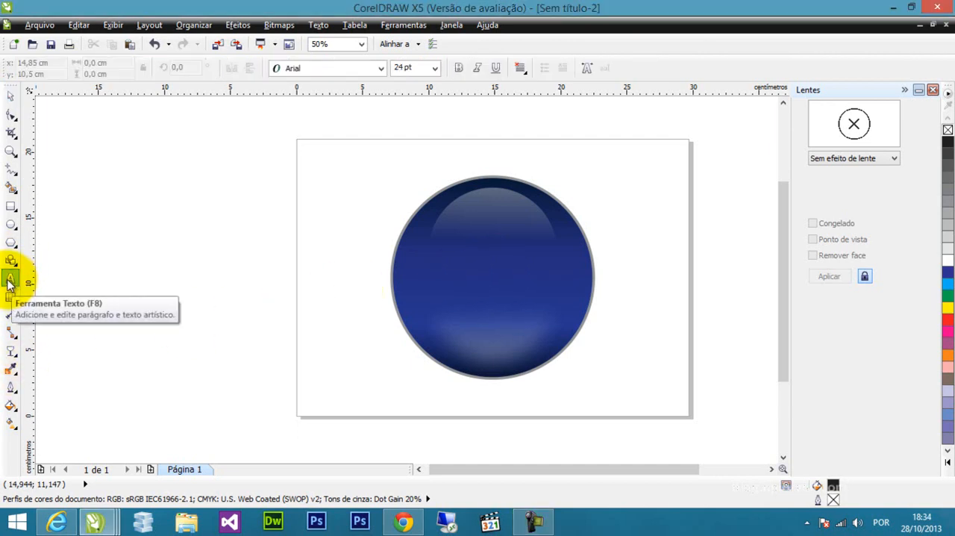
click(455, 271)
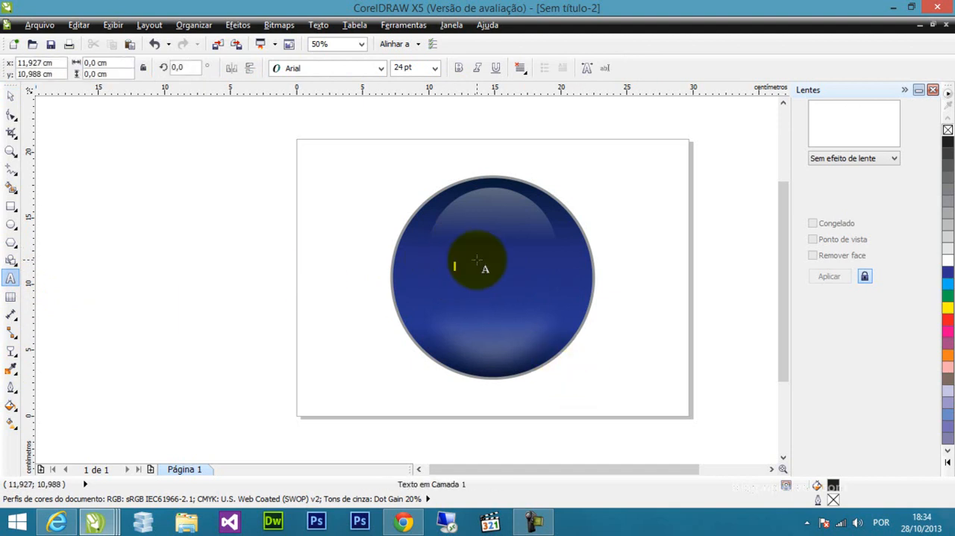
scroll(475, 258, up, 1)
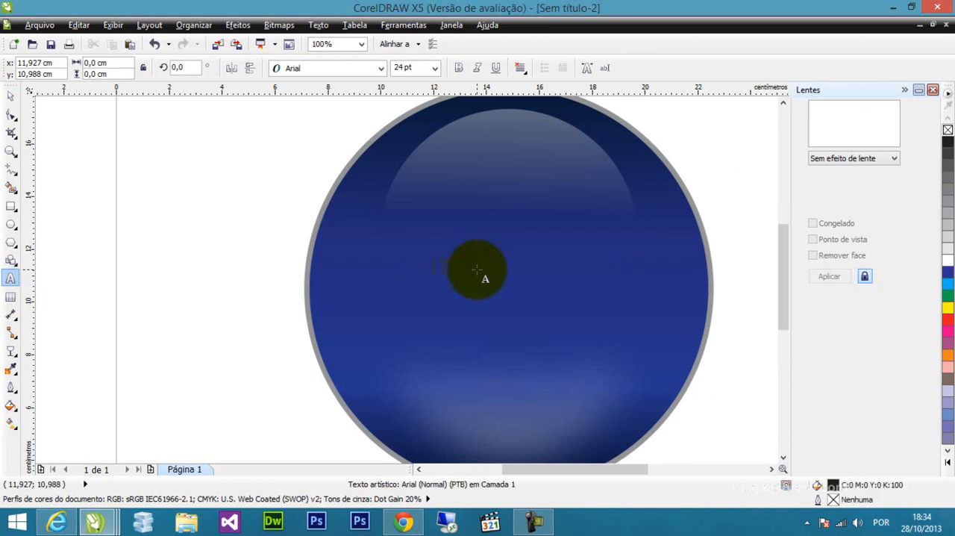
click(11, 96)
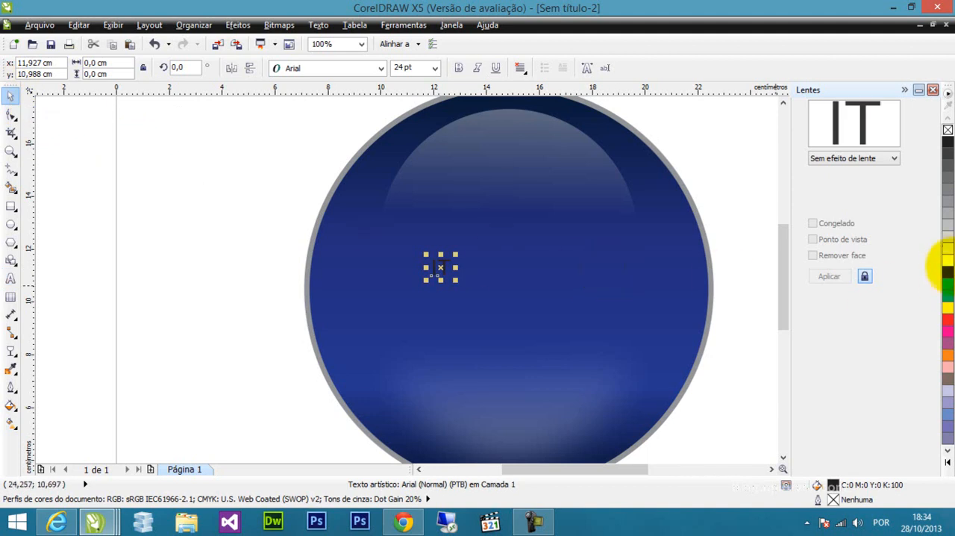
click(948, 259)
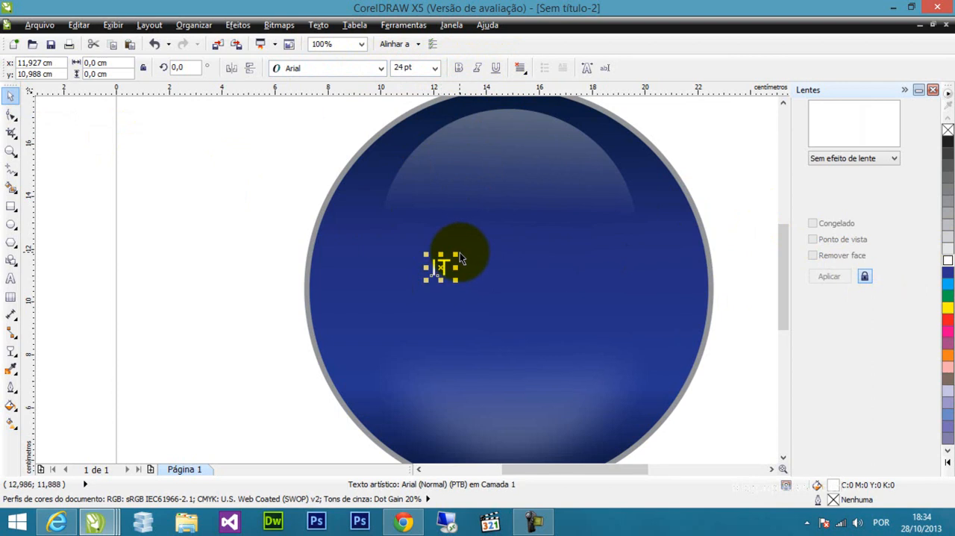
Enlarge the "IT" text to 100 pt and format it in bold Arial.
drag(456, 254, 481, 276)
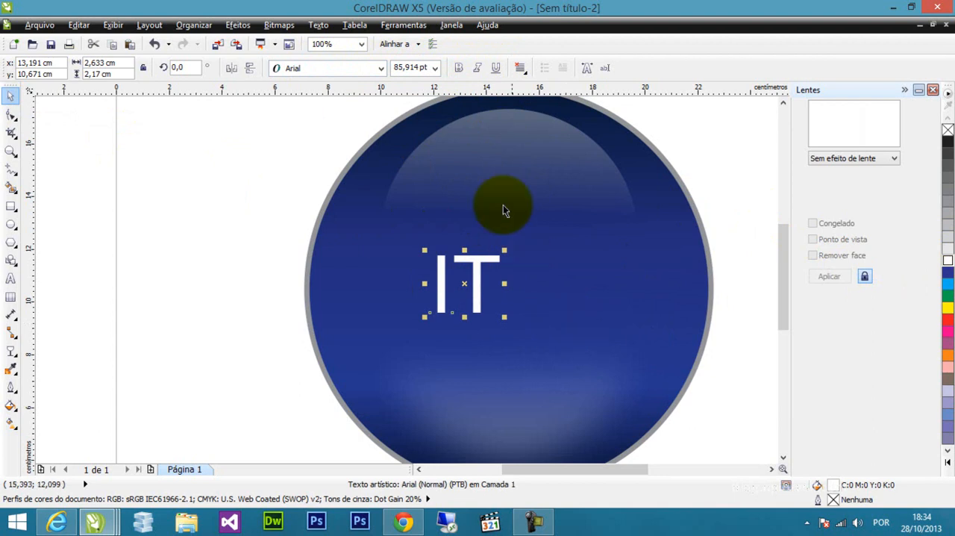
click(435, 68)
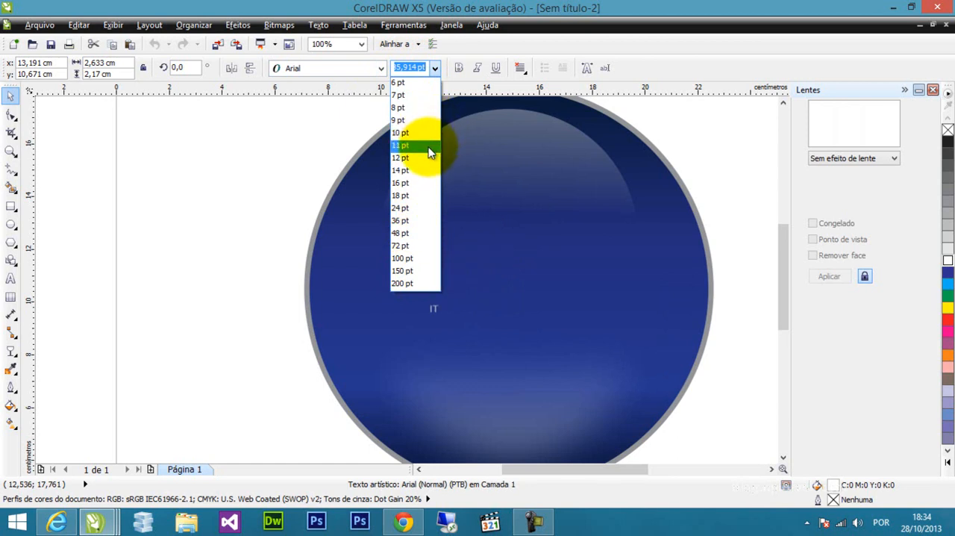
click(415, 258)
click(460, 69)
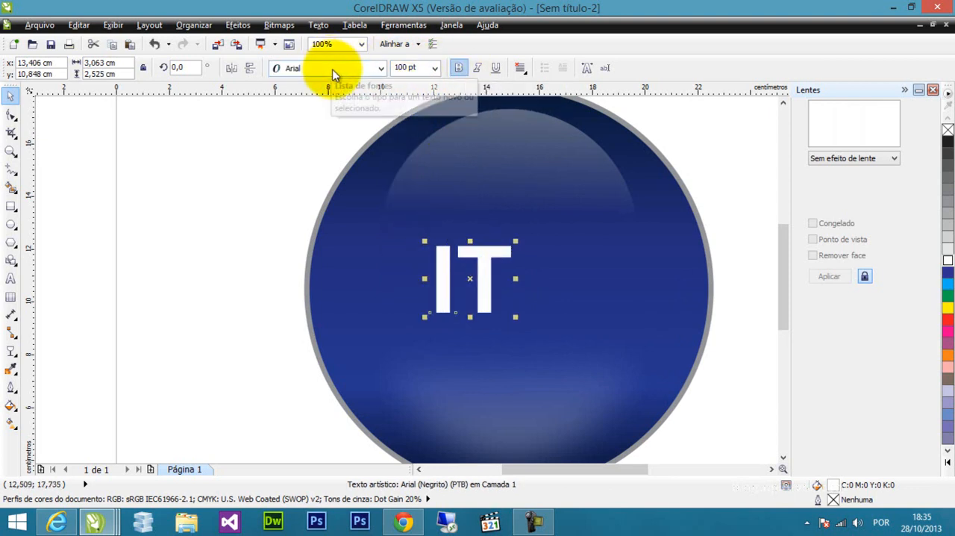
click(381, 68)
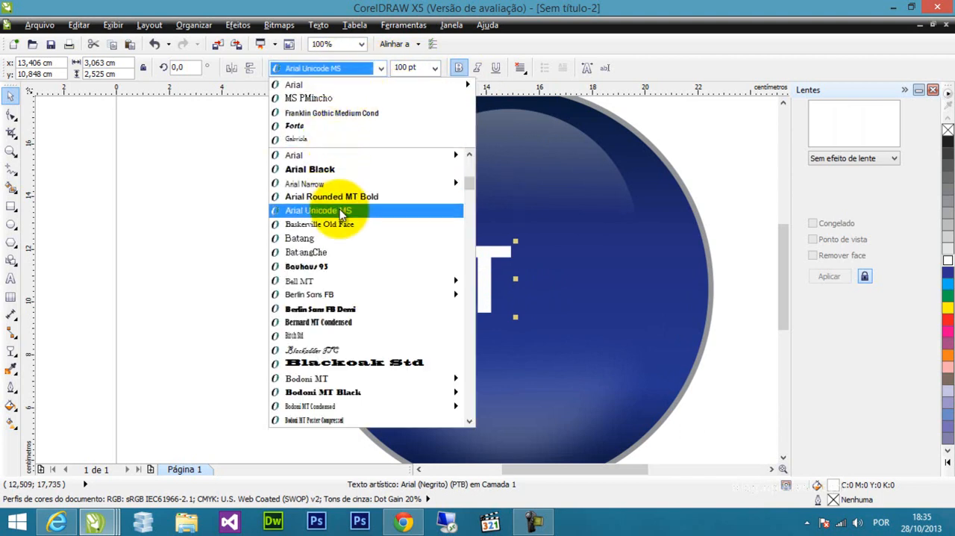
click(328, 155)
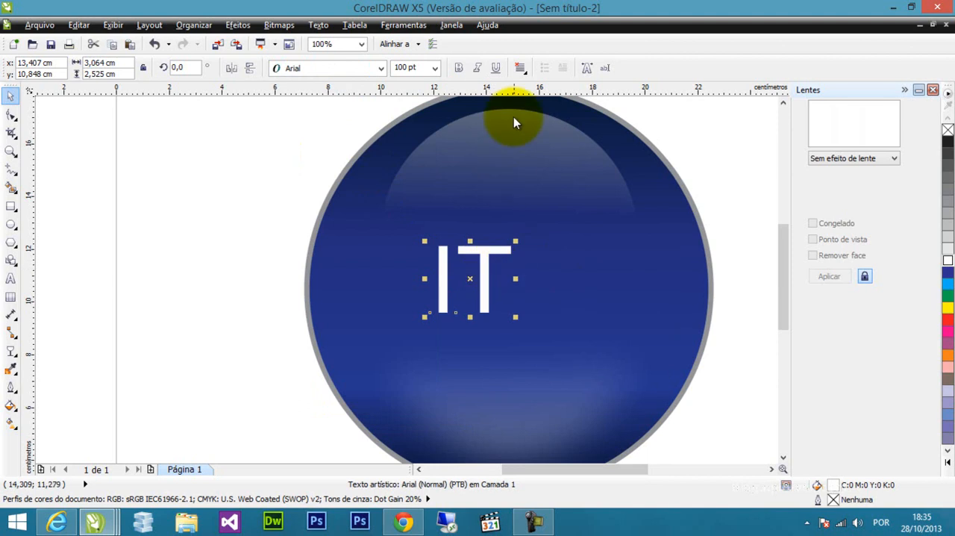
click(459, 68)
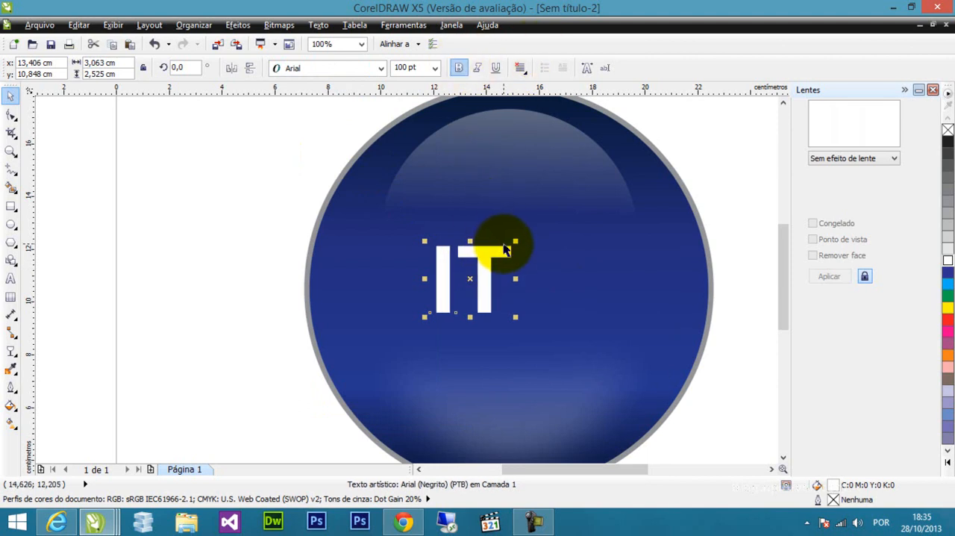
Add the artistic text "SOLUTIONS" in 24 pt Arial just to the right of "IT" and fill it with white.
click(11, 280)
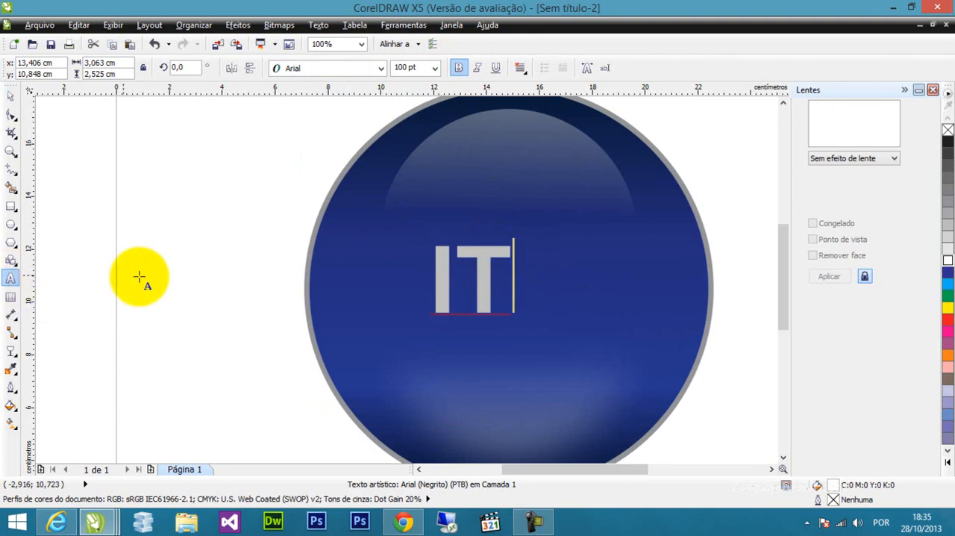
click(532, 278)
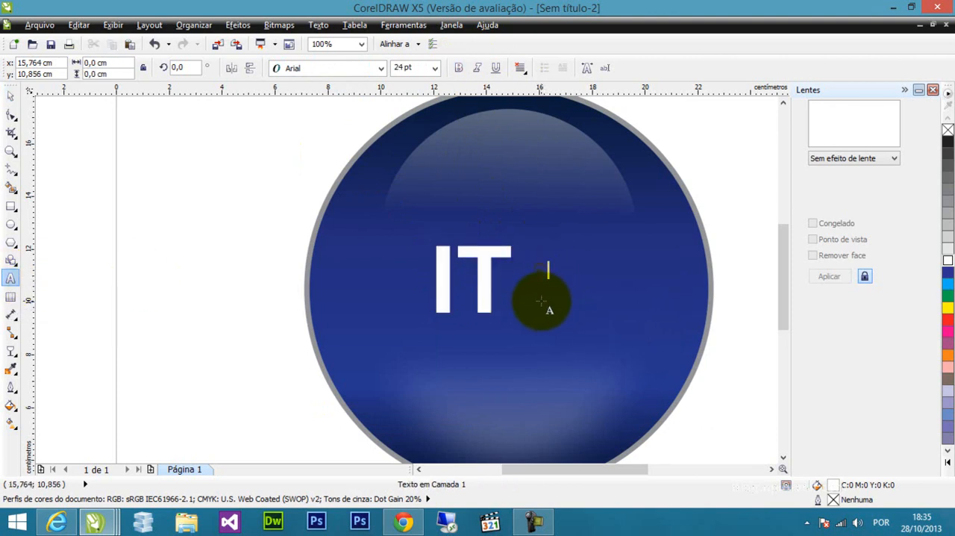
text(sou)
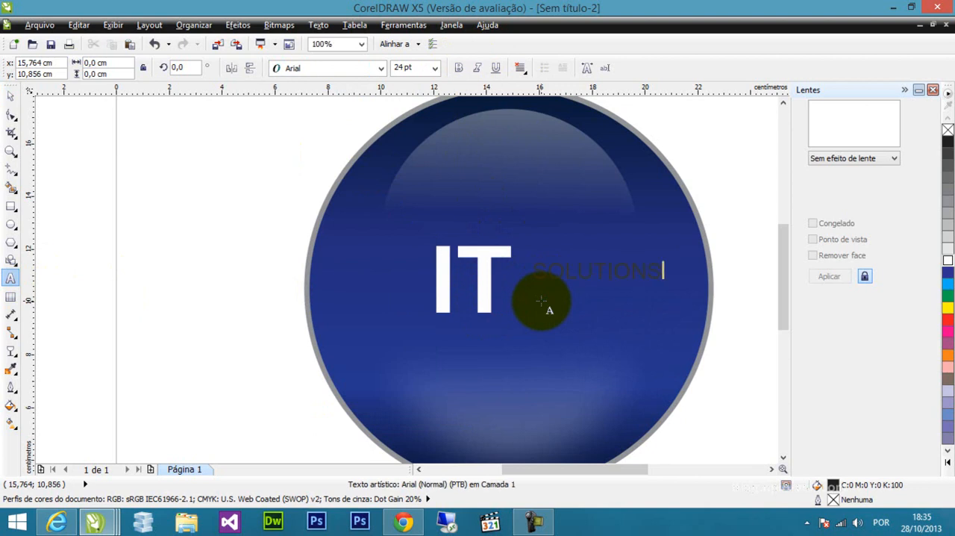
click(10, 95)
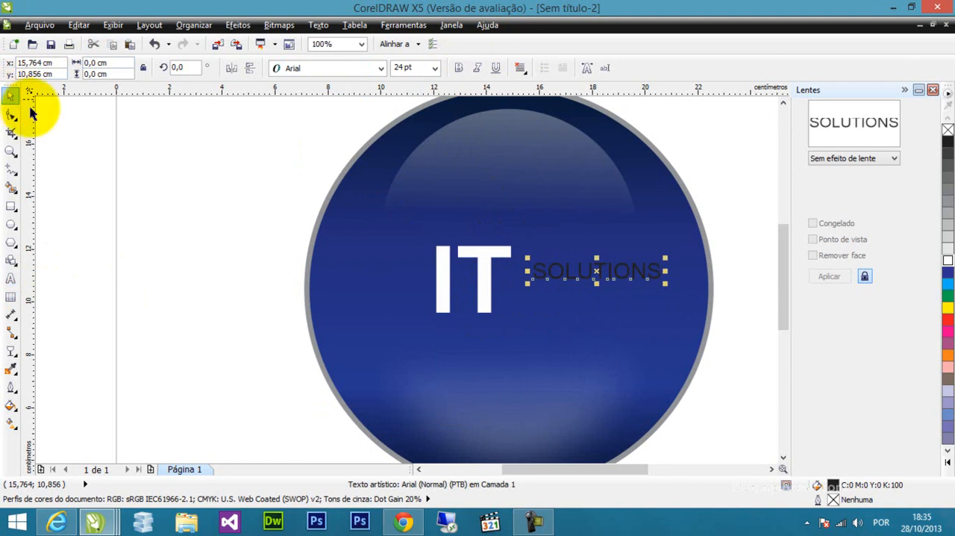
click(947, 261)
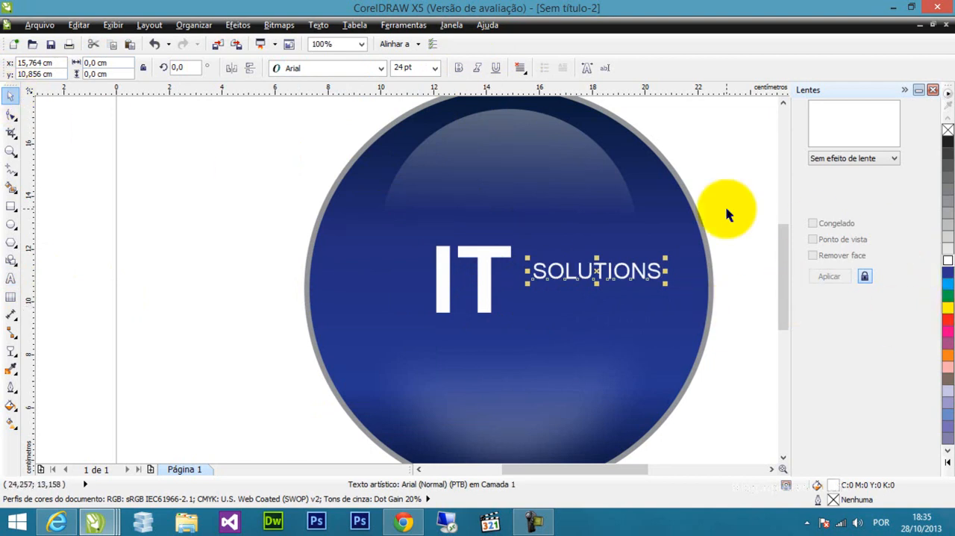
Make the "SOLUTIONS" text bold, scale it down to about 16.6 pt and place it right beside the stem of the T.
click(459, 68)
drag(667, 259, 569, 287)
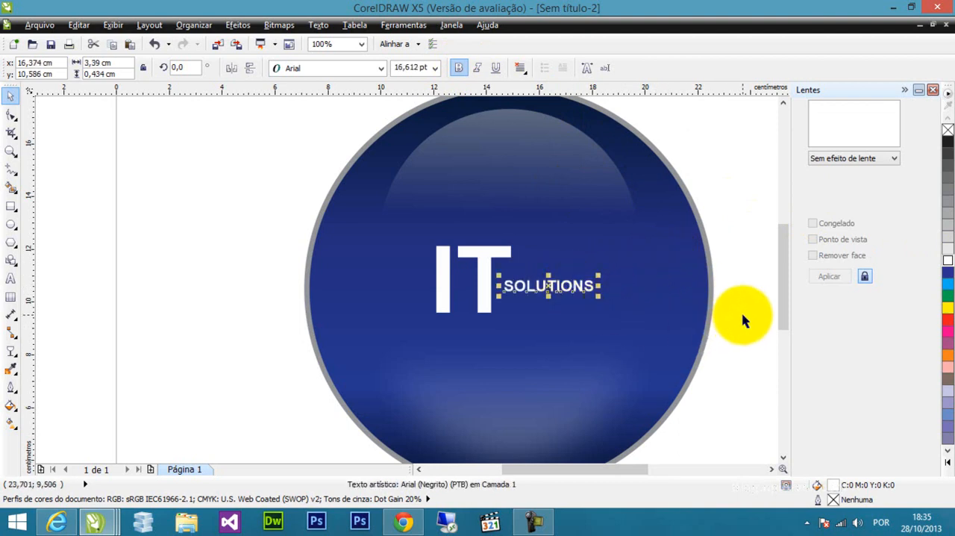
click(716, 329)
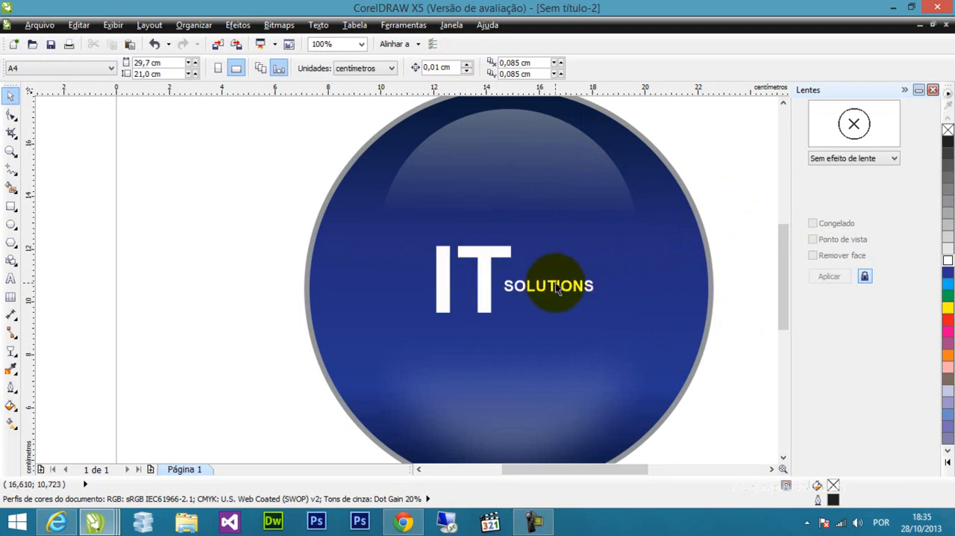
Apply the small glow shadow preset (Incandescente pequeno) to the "IT" text and set the shadow color to bright blue.
click(484, 273)
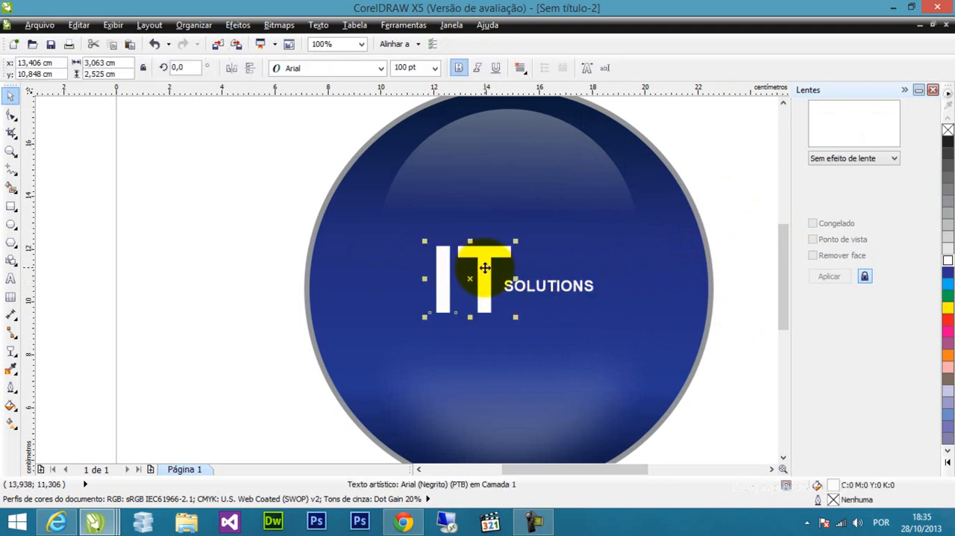
click(11, 357)
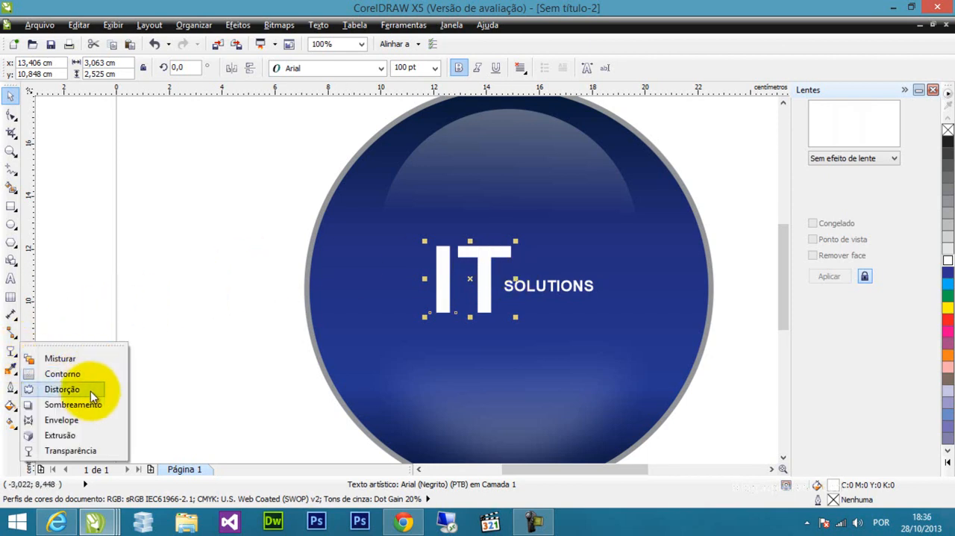
click(73, 405)
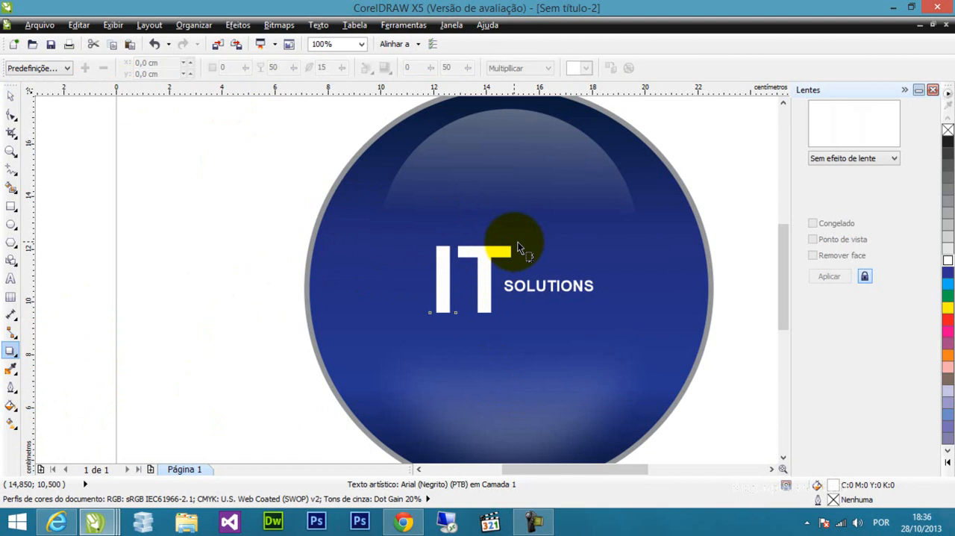
click(67, 68)
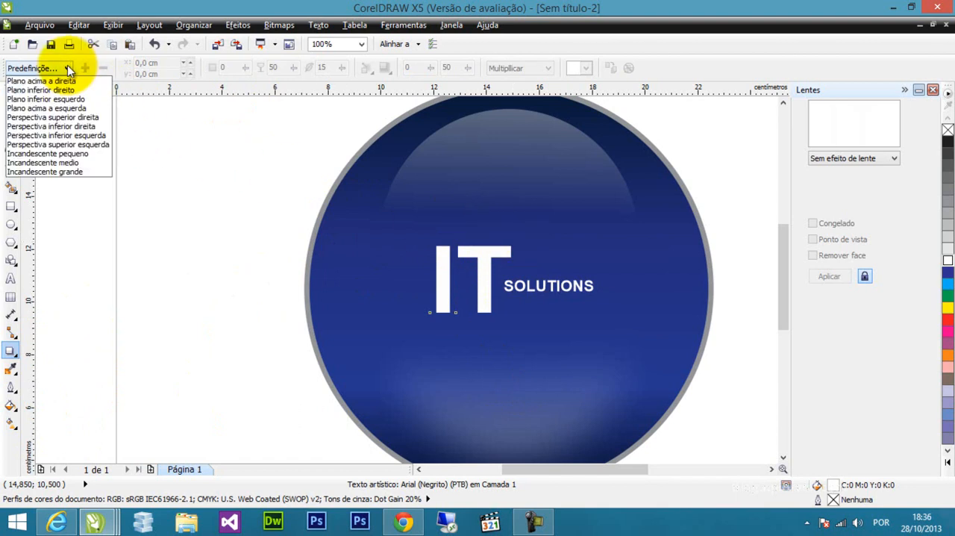
click(85, 154)
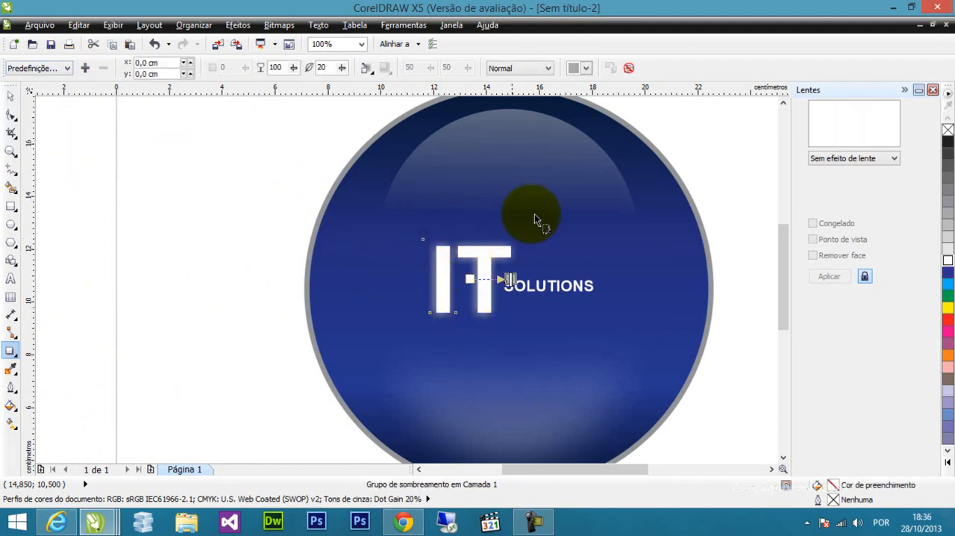
click(585, 68)
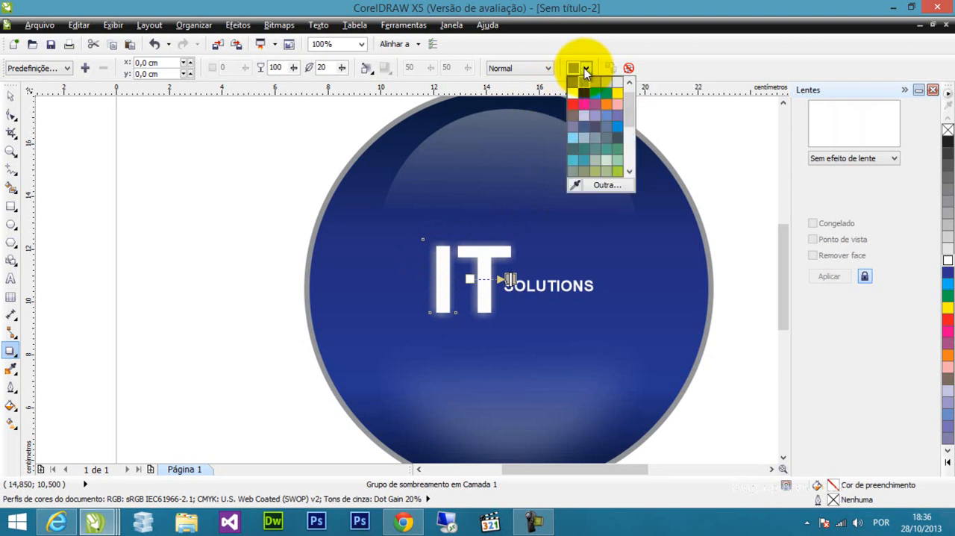
click(619, 123)
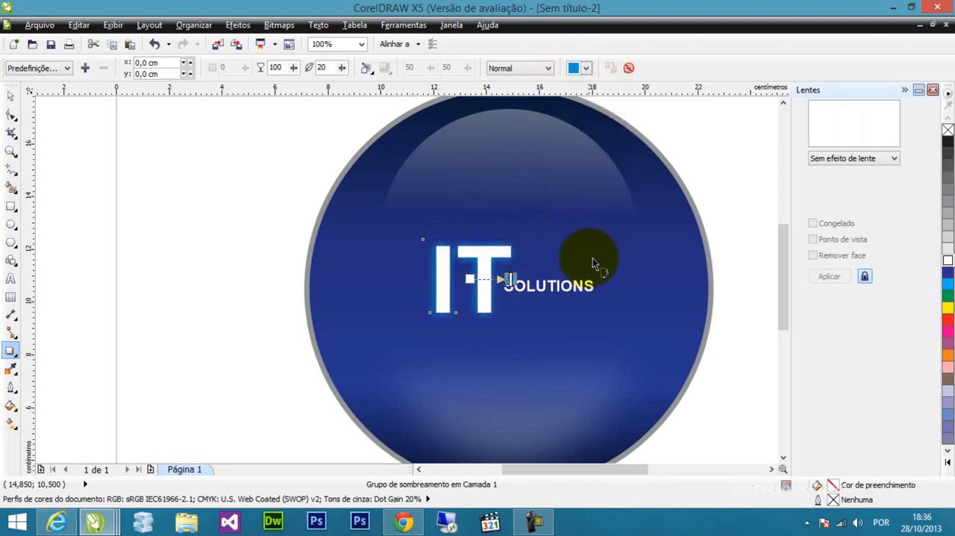
Try the small glow preset (Incandescente pequeno) with a bright blue shadow color on the "SOLUTIONS" text.
click(572, 292)
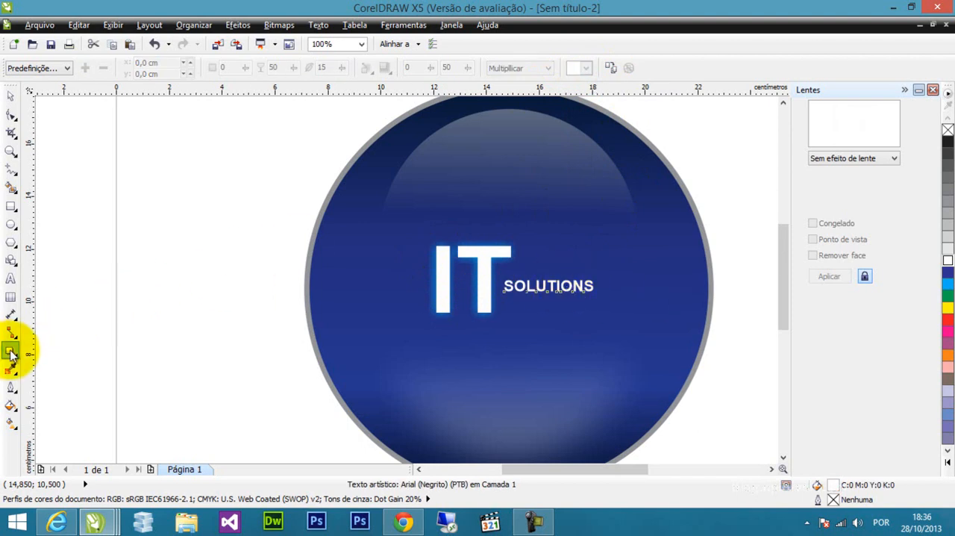
click(66, 68)
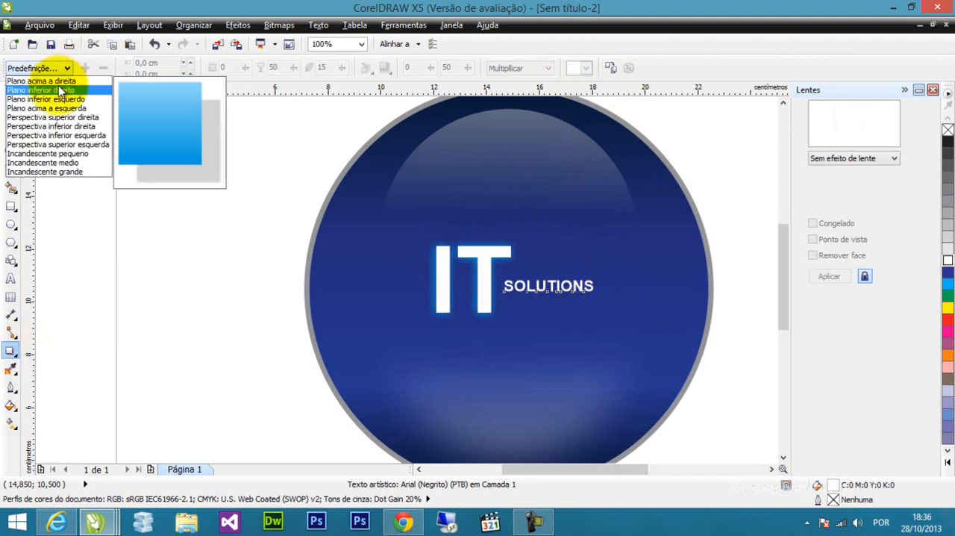
click(74, 155)
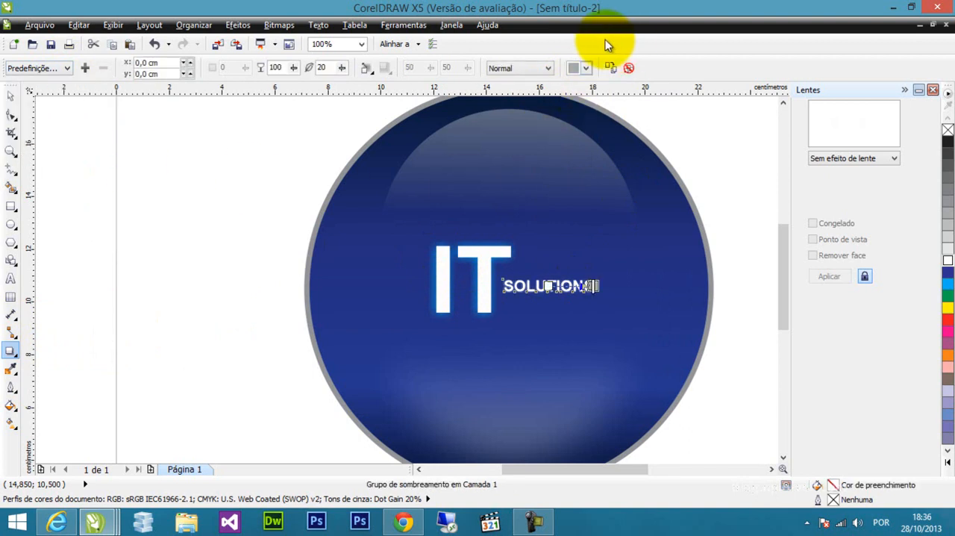
click(586, 68)
click(618, 128)
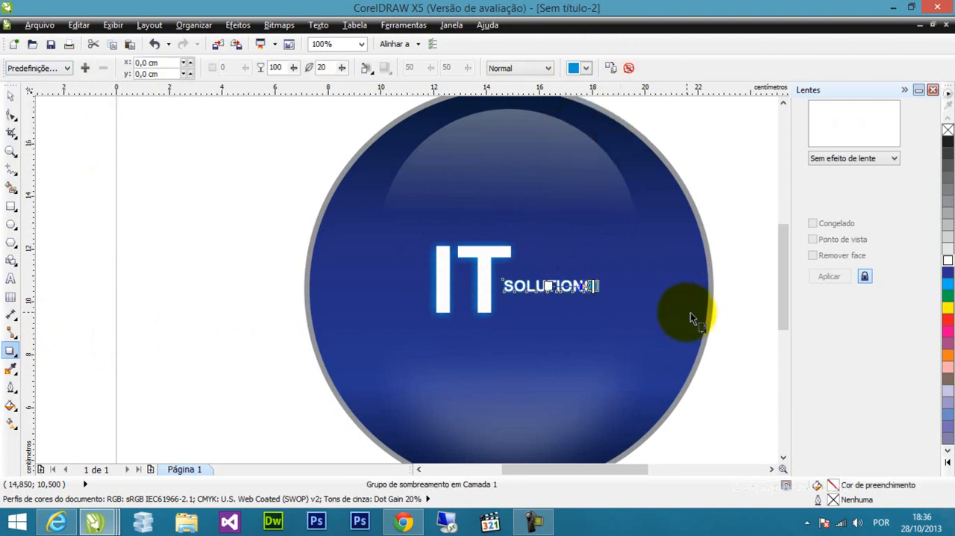
click(665, 339)
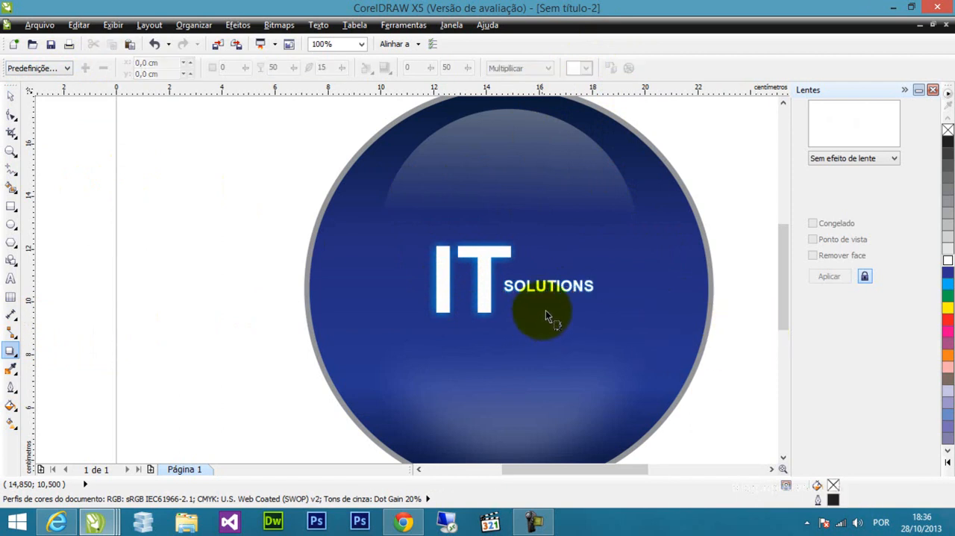
Apply the medium glow shadow preset (Incandescente médio) to the "SOLUTIONS" text and set the shadow color to bright blue.
click(549, 285)
click(60, 68)
click(80, 162)
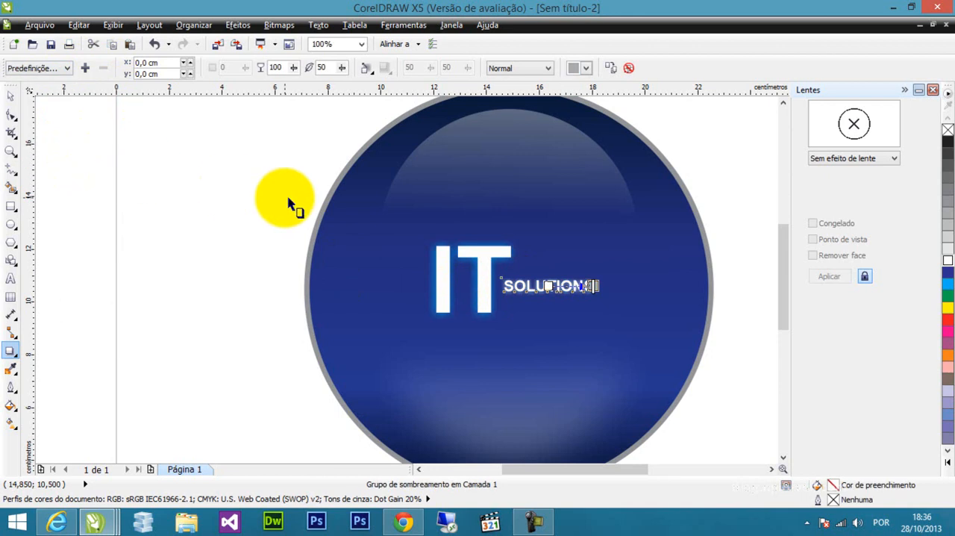
click(587, 68)
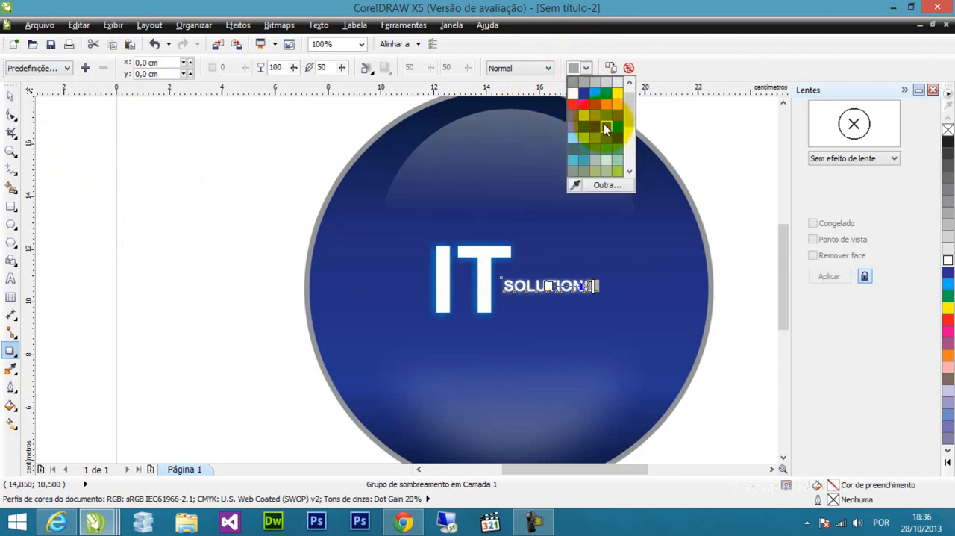
click(615, 126)
click(712, 386)
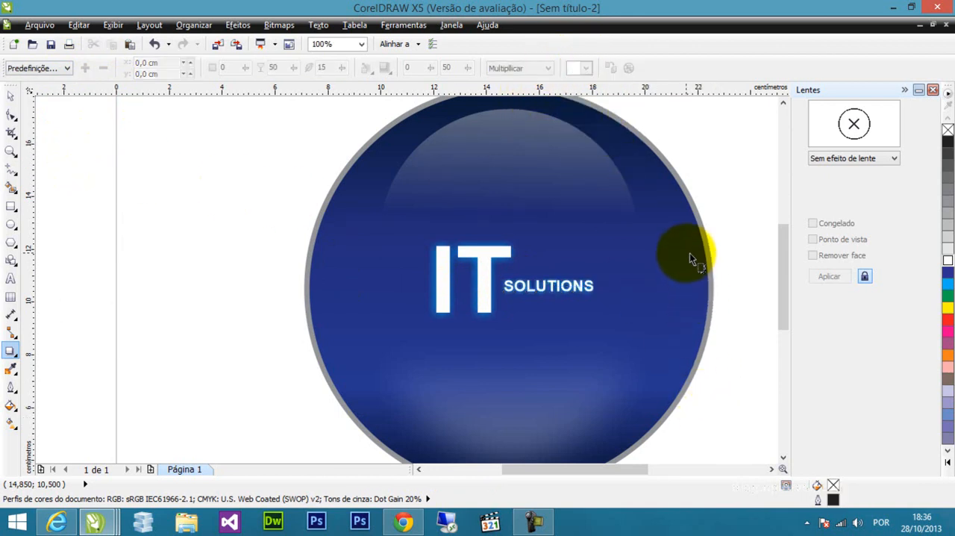
Draw a circle about 0.45 cm across just left of the upper part of the I, fill it white and remove its outline.
scroll(690, 253, down, 2)
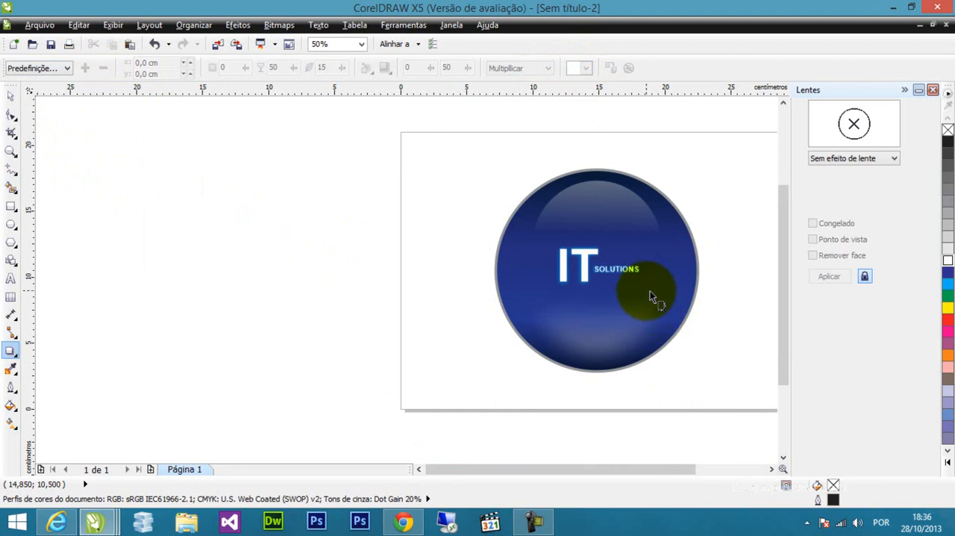
scroll(654, 298, up, 2)
drag(648, 285, 552, 254)
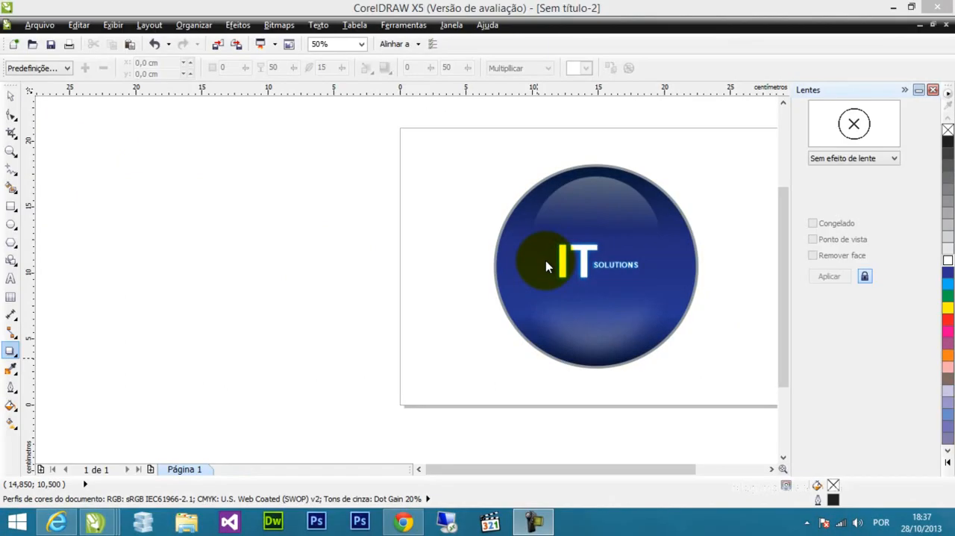
click(11, 224)
scroll(552, 255, up, 2)
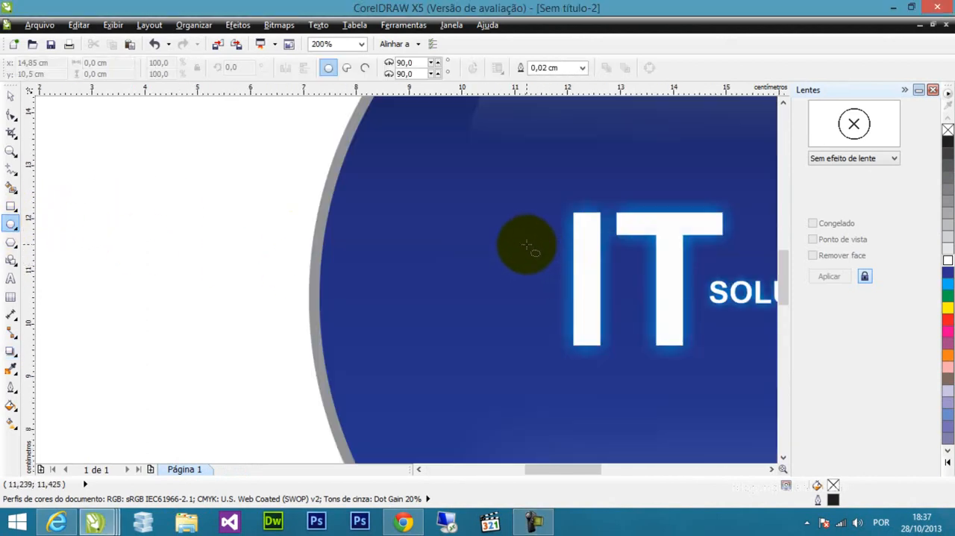
drag(524, 230, 548, 254)
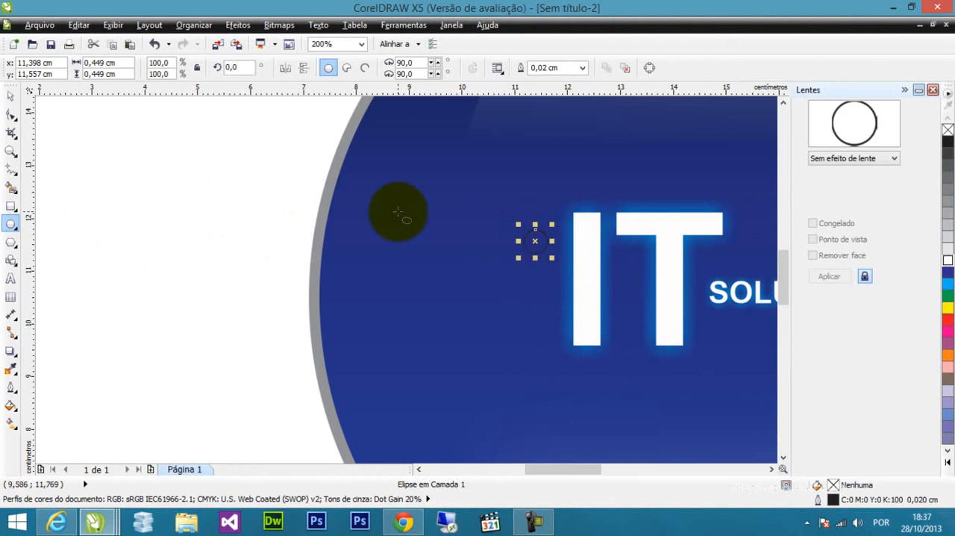
click(947, 261)
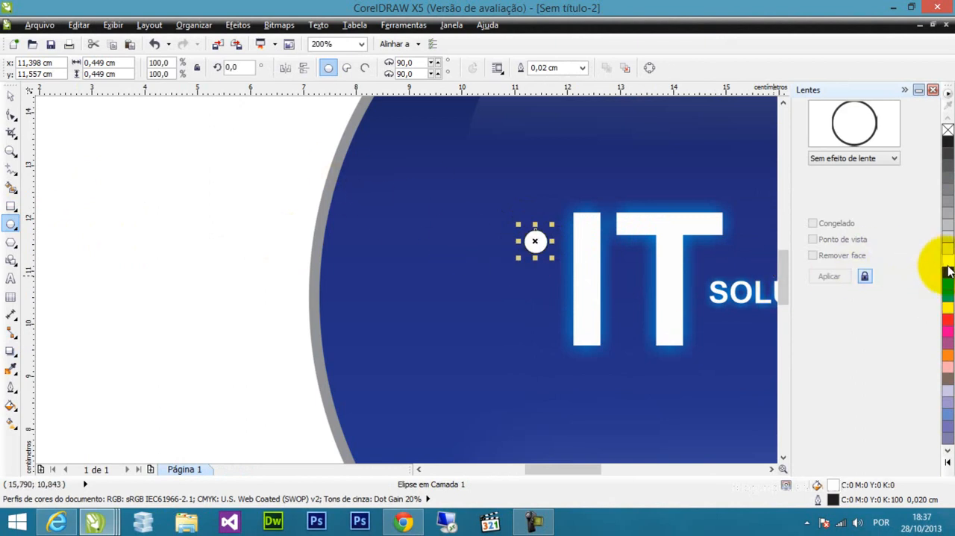
click(10, 99)
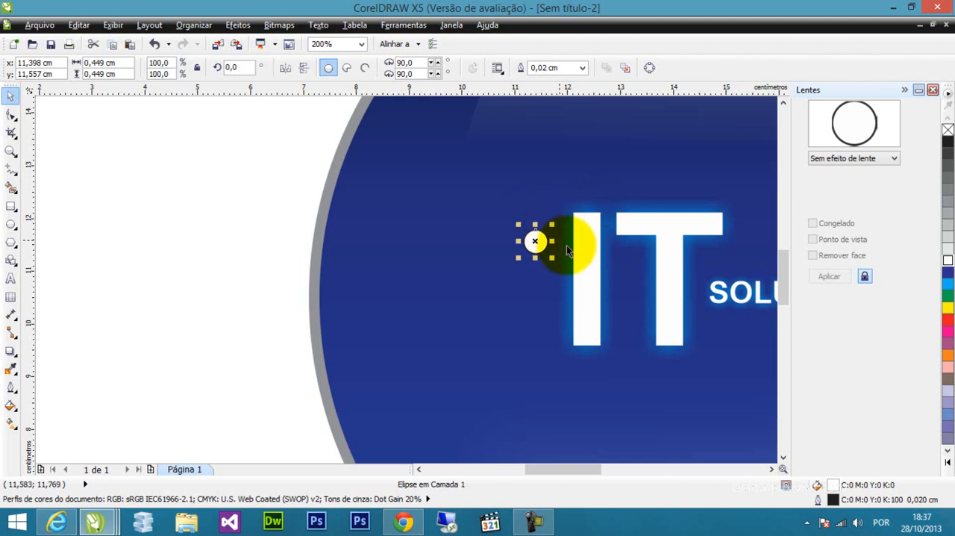
right_click(947, 131)
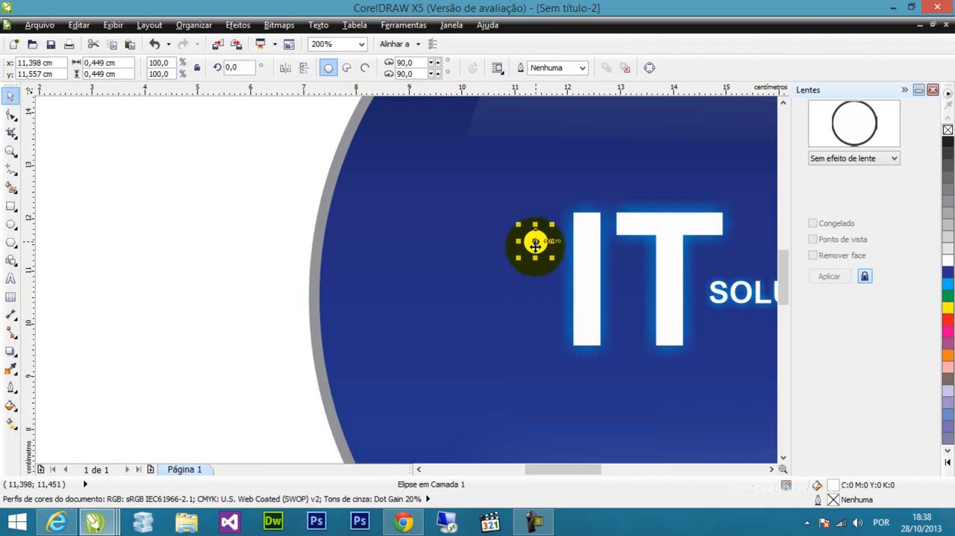
Duplicate the small white circle twice straight down, with the centers about 0.68 cm apart, to form a column of three dots.
key(ctrl+c)
drag(535, 246, 536, 277)
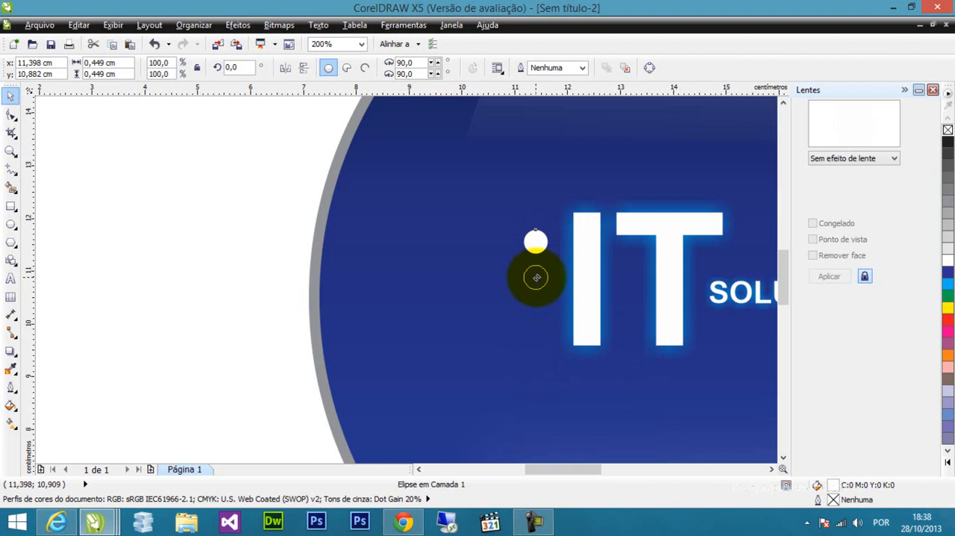
mouse_move(537, 278)
mouse_down()
mouse_move(538, 256)
mouse_move(529, 276)
mouse_up()
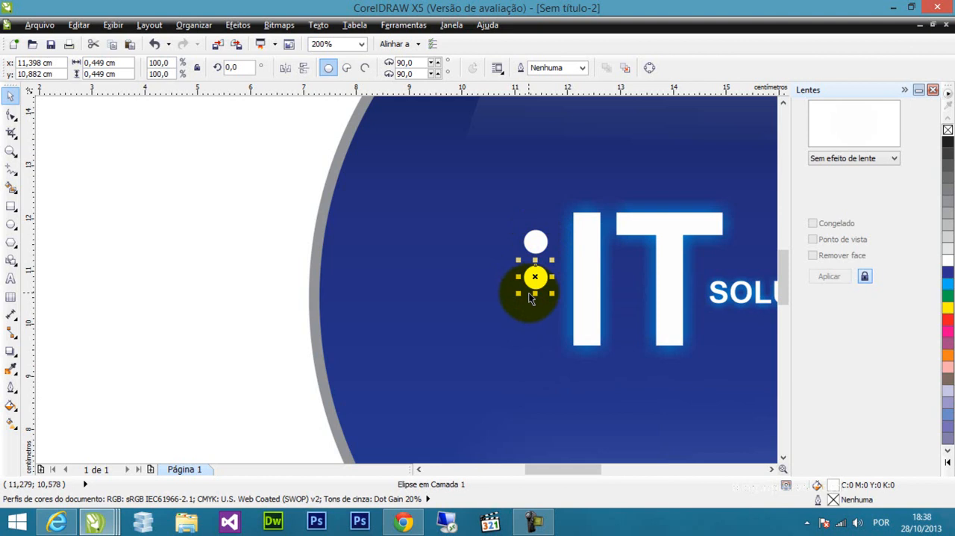
key(ctrl+r)
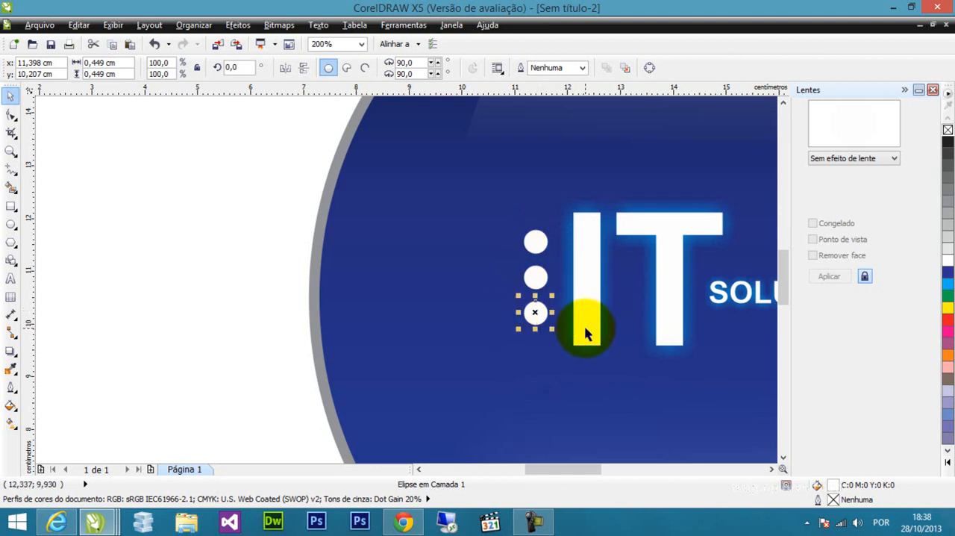
Draw a straight horizontal freehand line about 14.8 cm long across the circle below the lettering, from edge to edge.
click(783, 457)
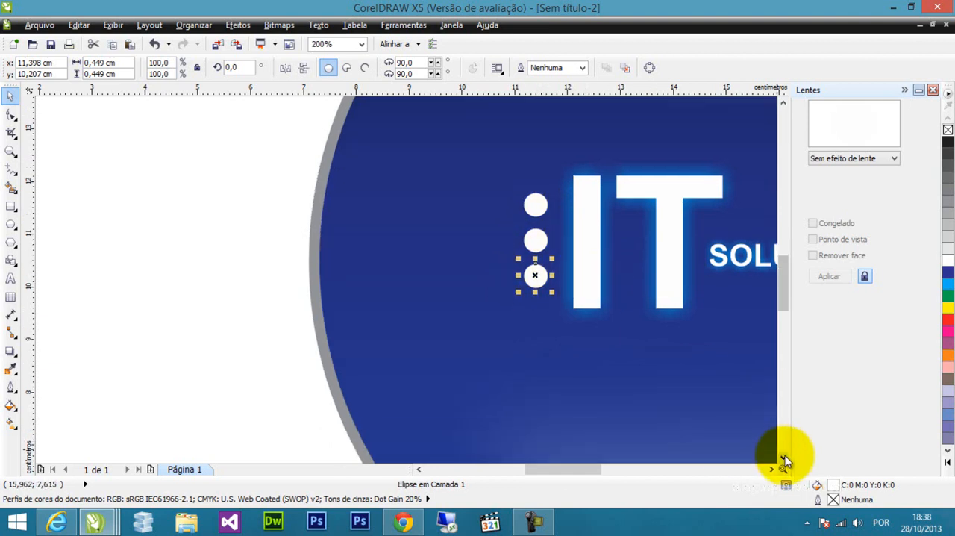
scroll(661, 317, down, 1)
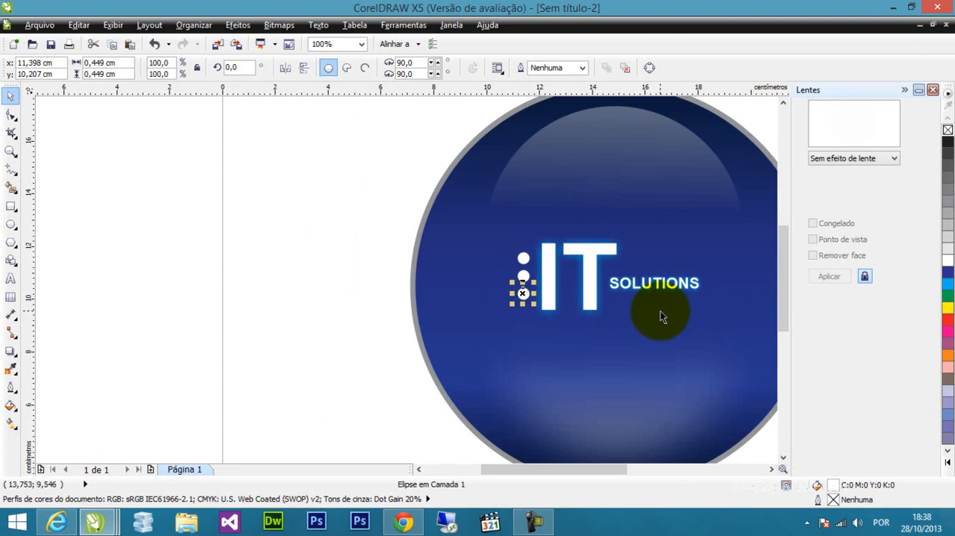
click(568, 340)
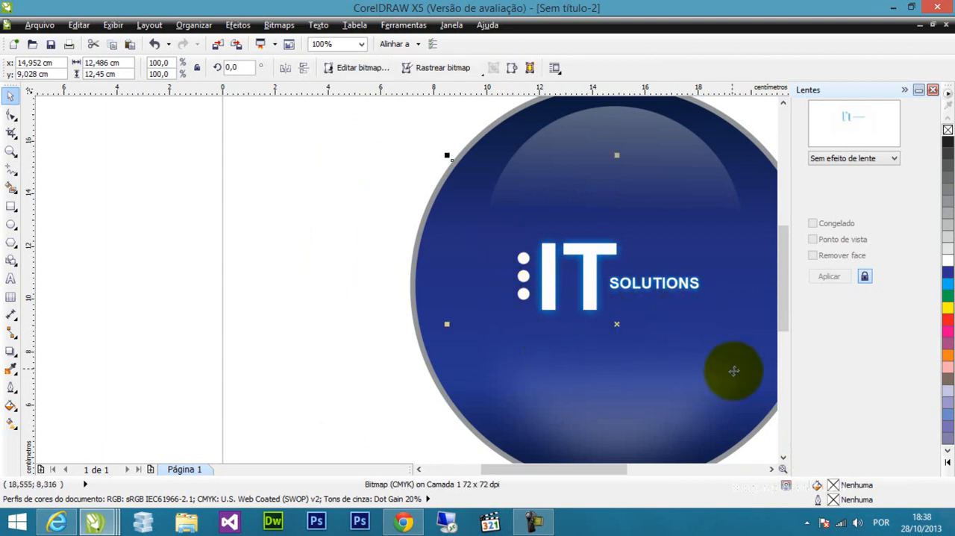
drag(783, 269, 787, 297)
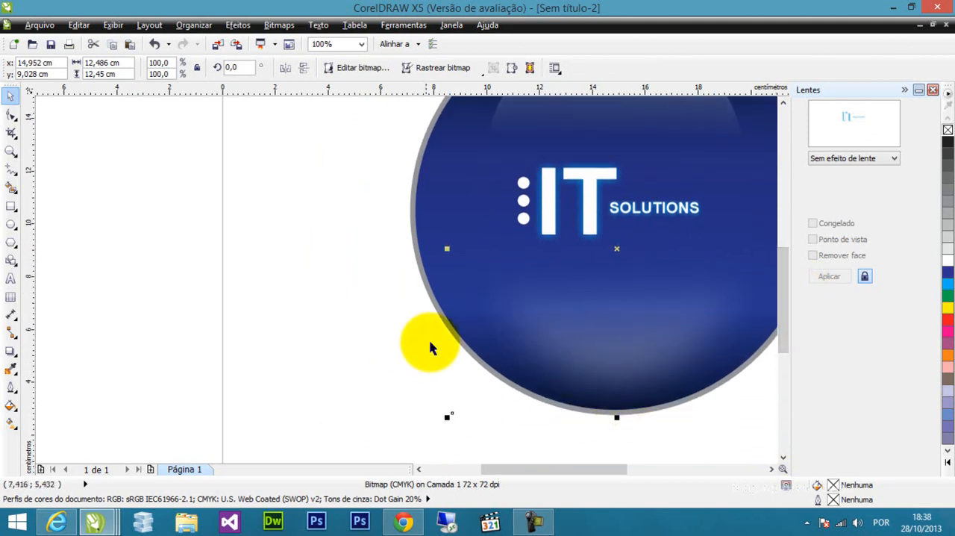
click(339, 232)
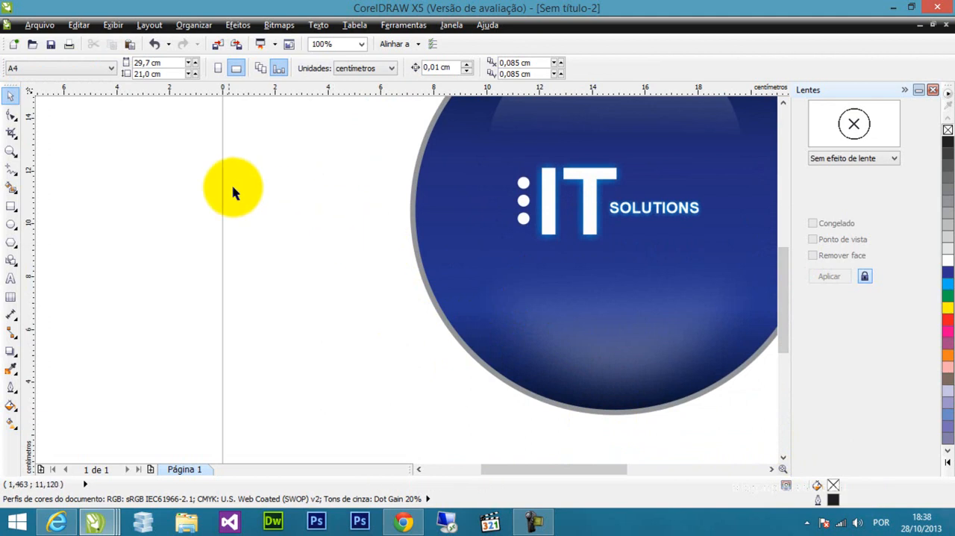
click(12, 172)
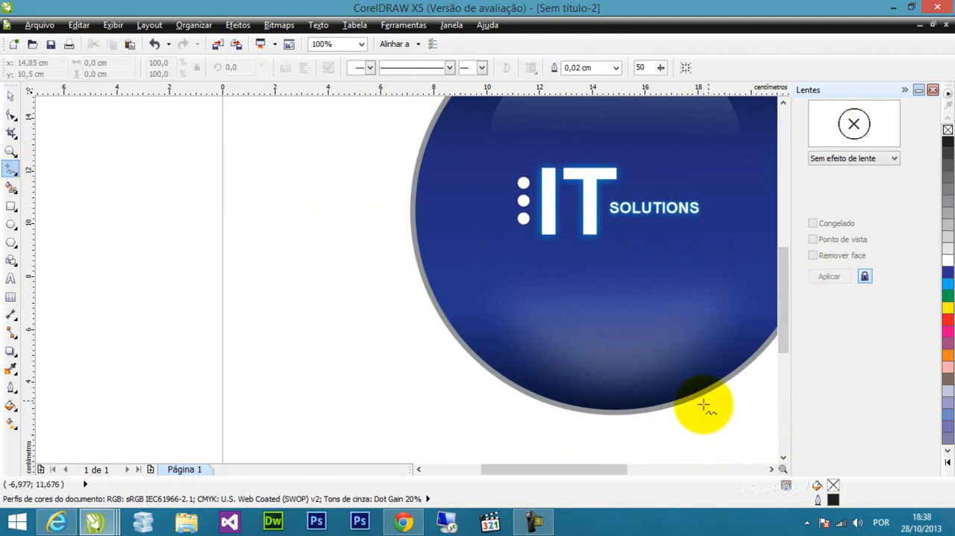
mouse_move(578, 476)
mouse_down()
mouse_move(622, 476)
mouse_move(612, 474)
mouse_up()
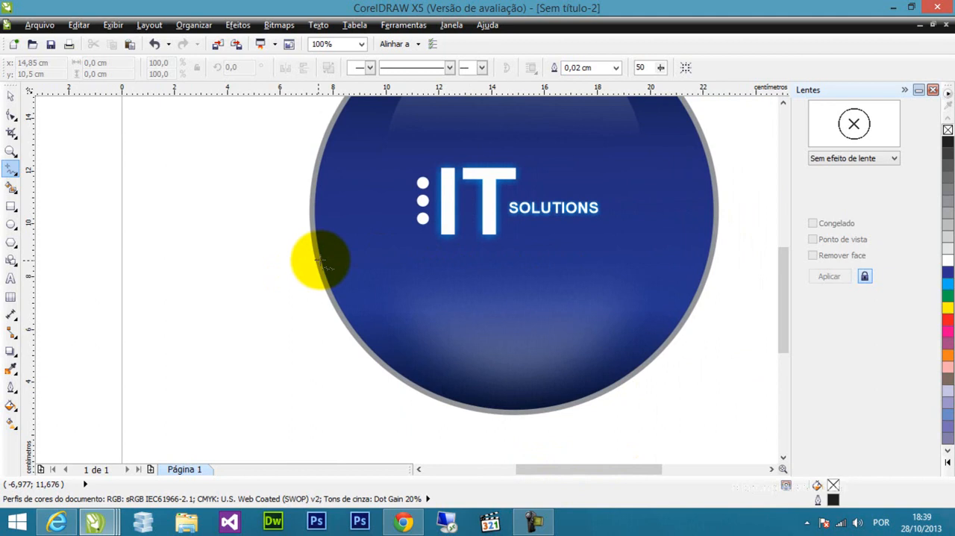
mouse_move(319, 261)
mouse_down()
mouse_move(513, 271)
mouse_move(706, 263)
mouse_up()
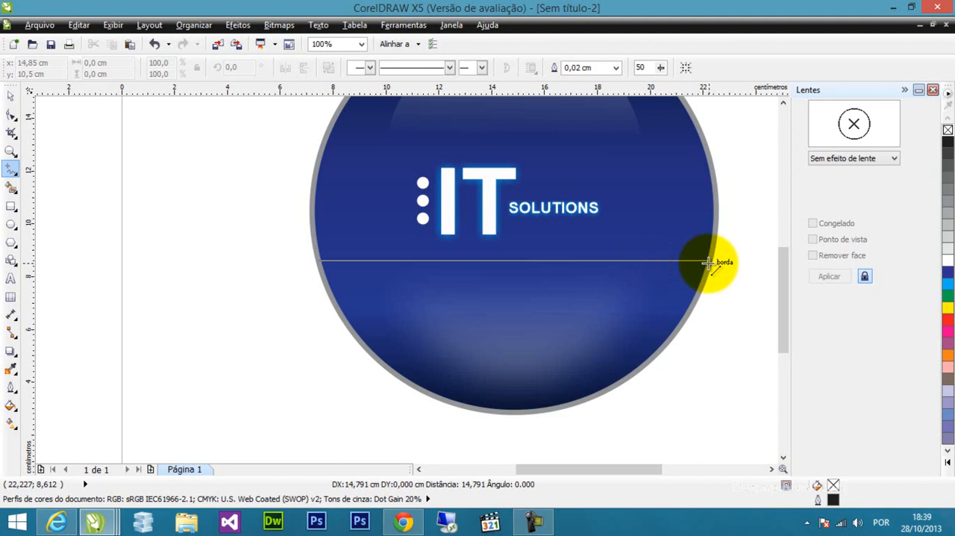
drag(706, 263, 706, 263)
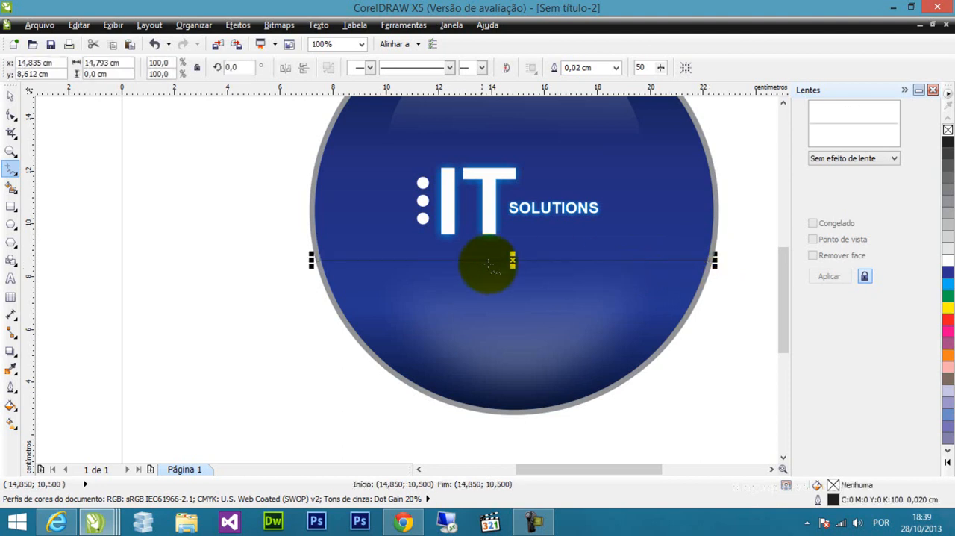
Color the horizontal line white and set its outline width to 0.1 cm.
click(11, 95)
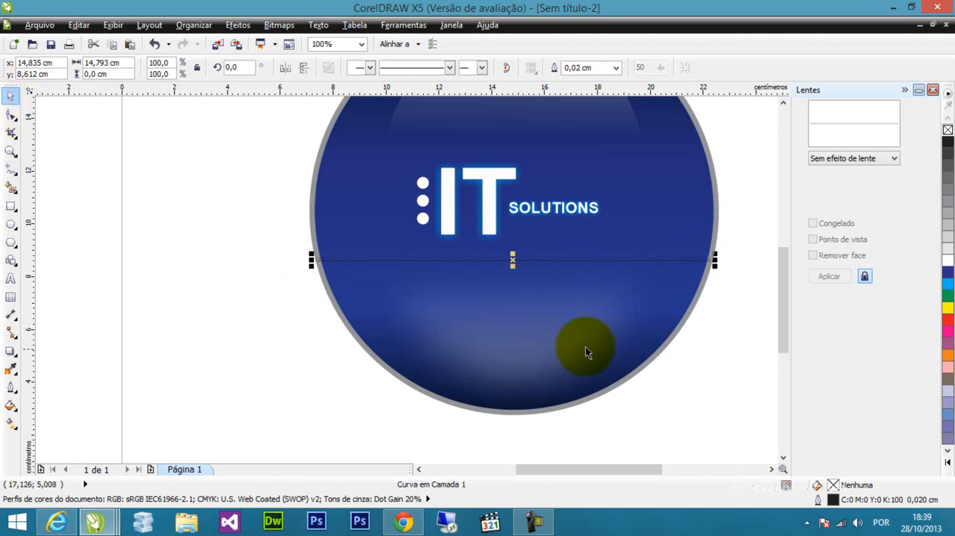
right_click(945, 261)
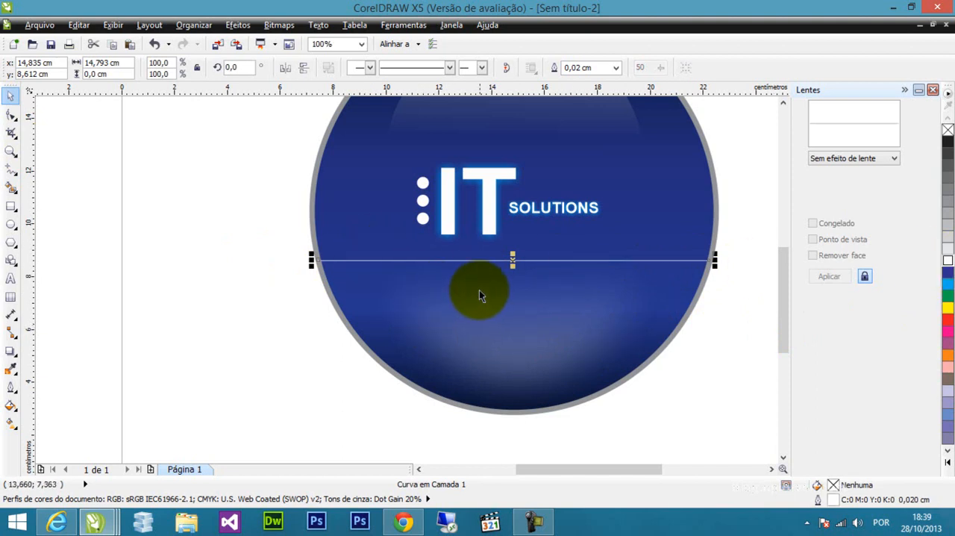
click(11, 387)
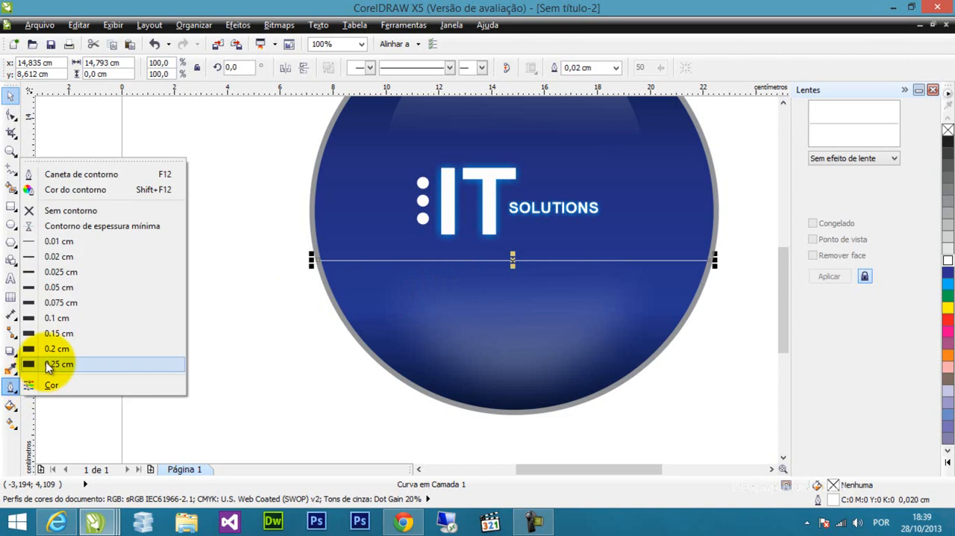
click(66, 336)
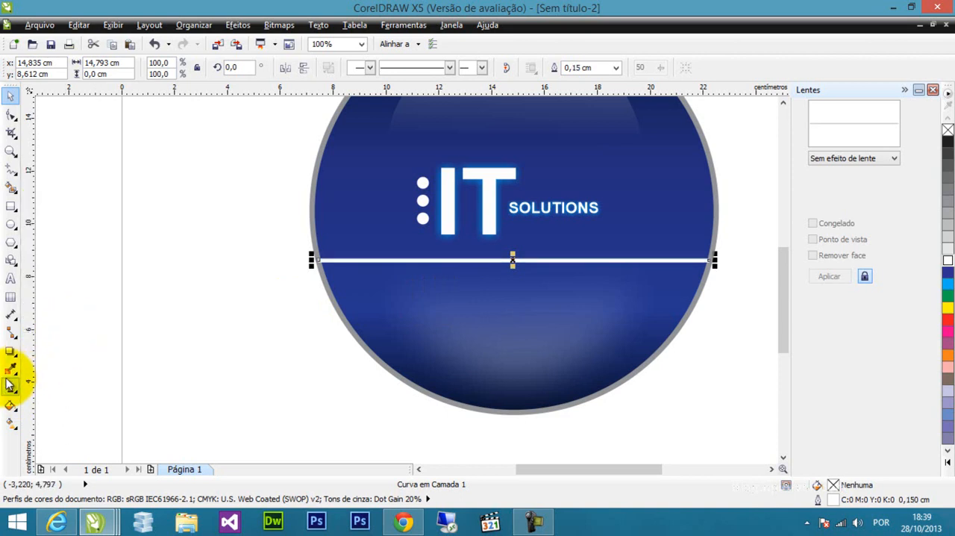
click(11, 392)
click(58, 318)
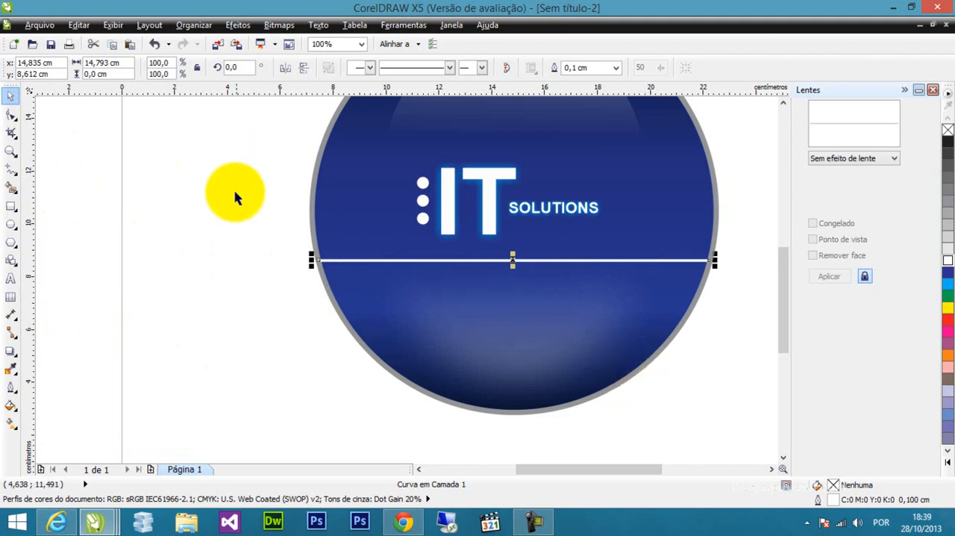
Convert the white line to a curve and bend it into a gentle wave about 1.3 cm high, dipping on the left and rising on the right.
click(11, 114)
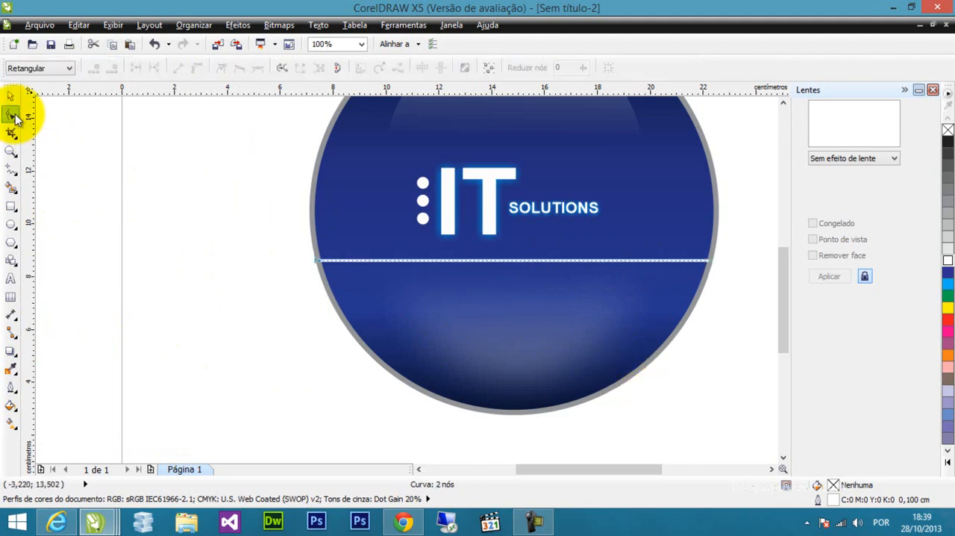
click(709, 261)
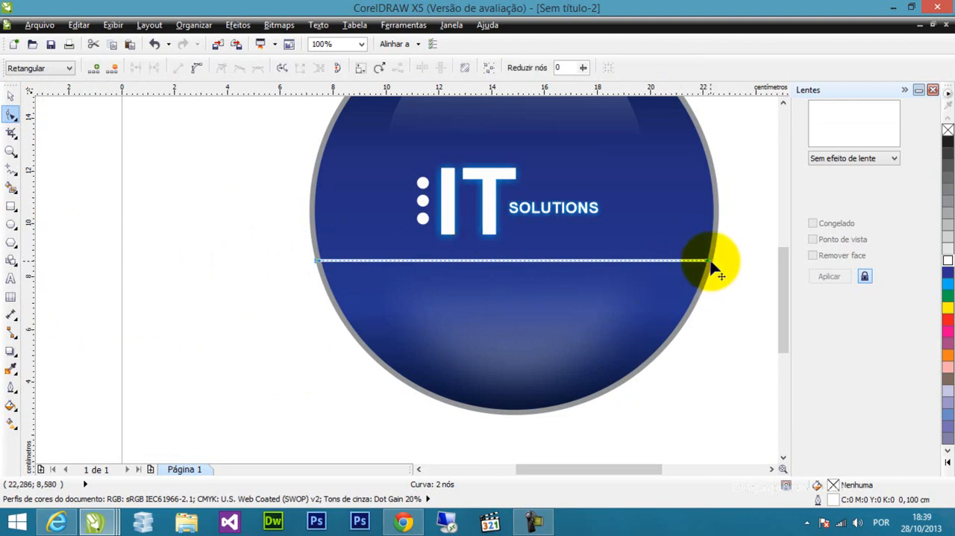
click(196, 68)
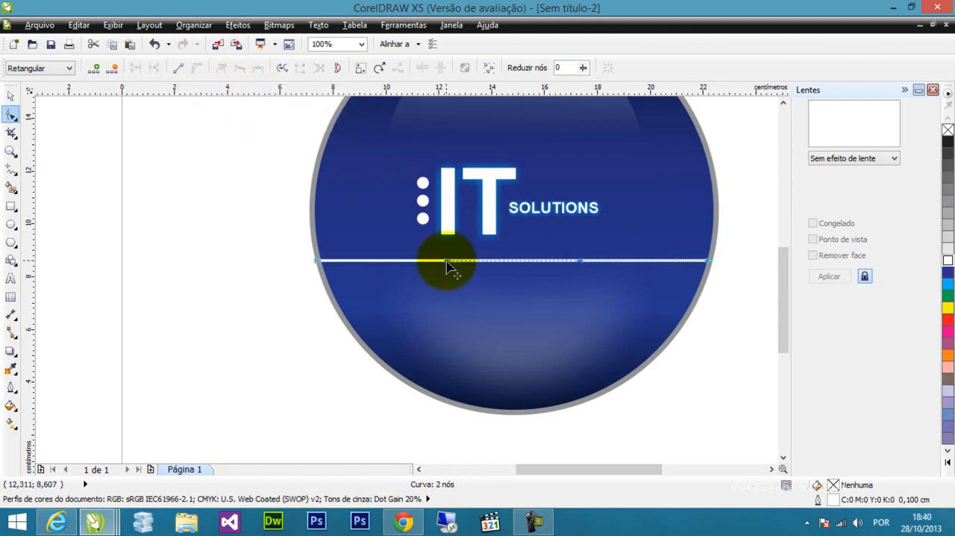
scroll(472, 270, up, 1)
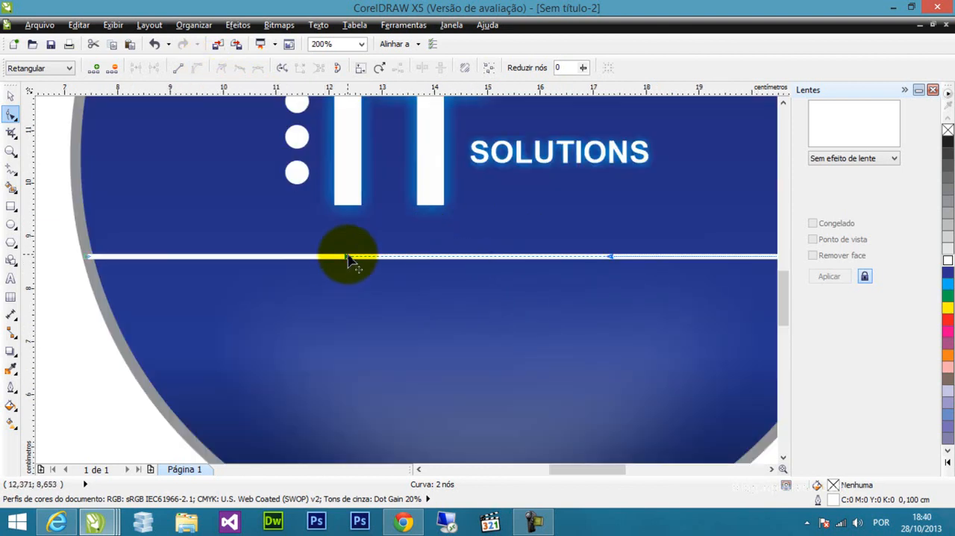
drag(349, 258, 360, 384)
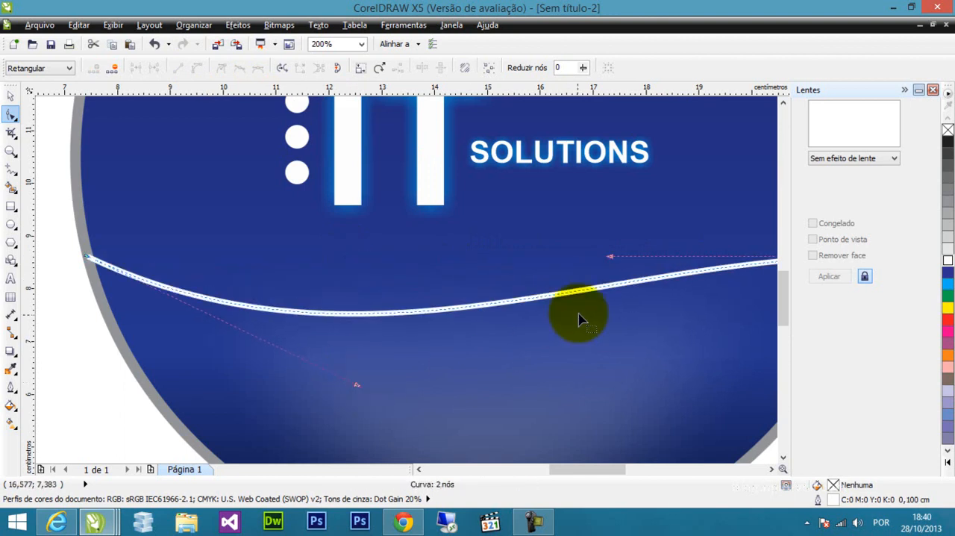
drag(610, 258, 602, 174)
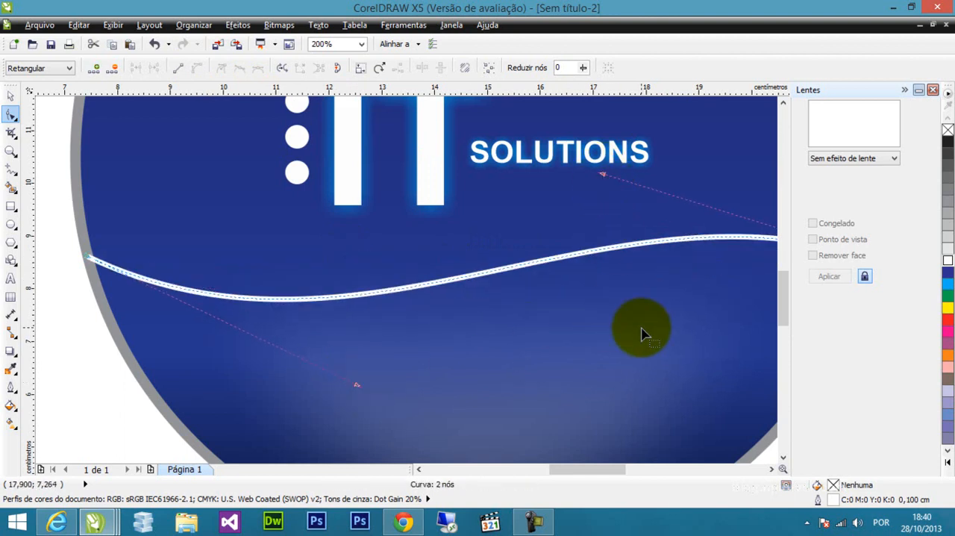
scroll(640, 333, down, 1)
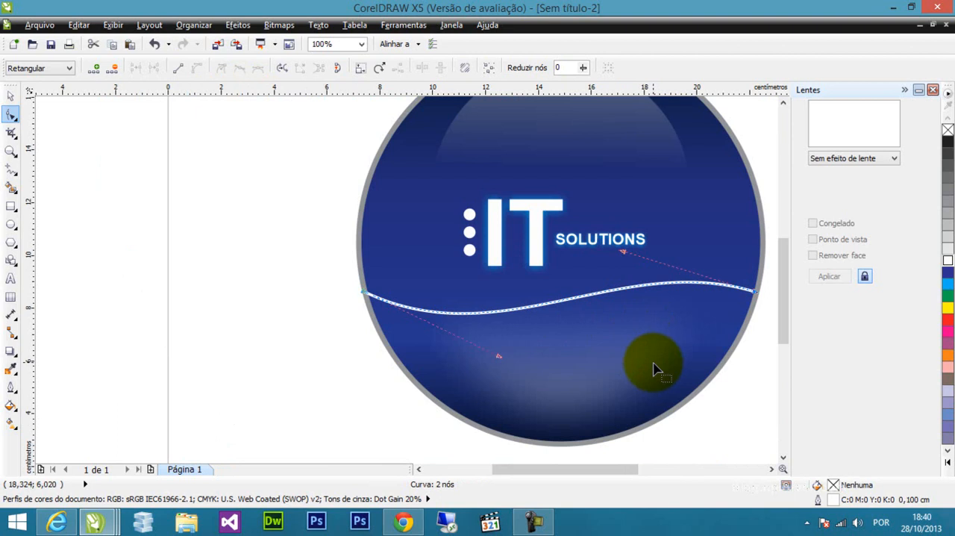
drag(626, 255, 618, 240)
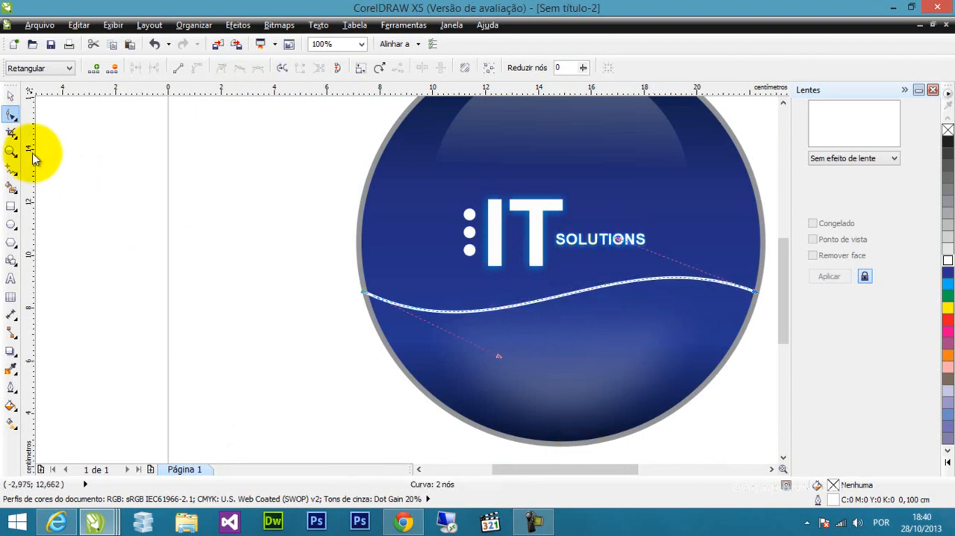
click(10, 95)
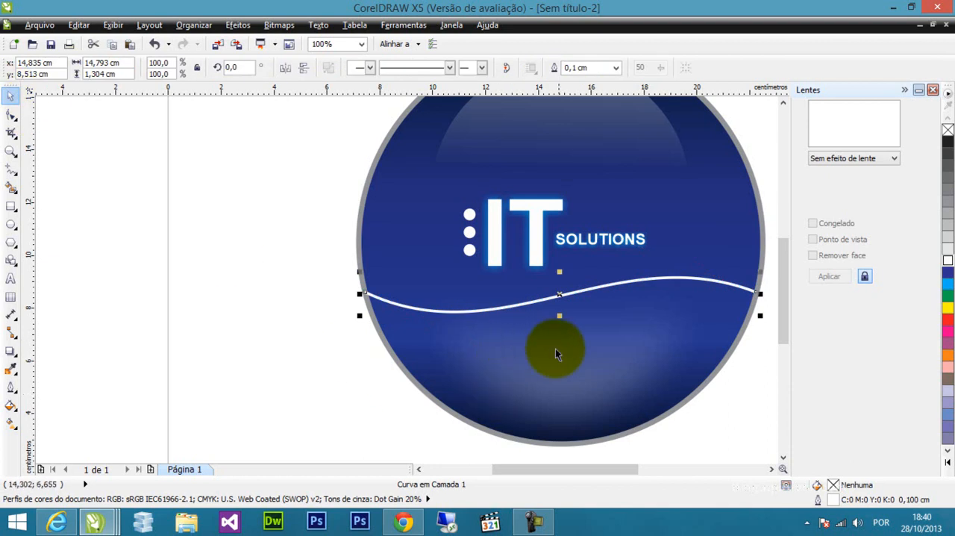
Duplicate the white wave four times straight down, spaced about 0.3 cm apart, to form five parallel lines.
scroll(628, 320, down, 2)
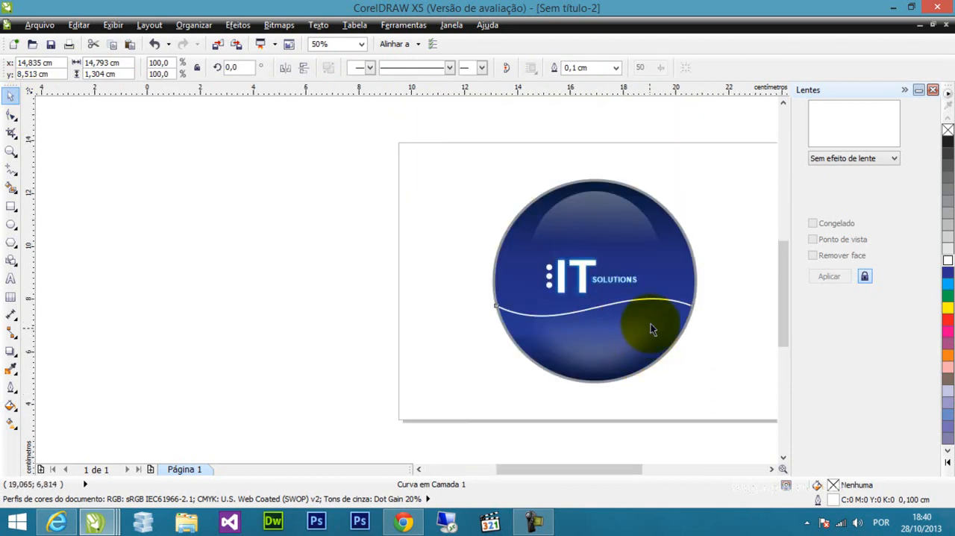
scroll(649, 327, up, 2)
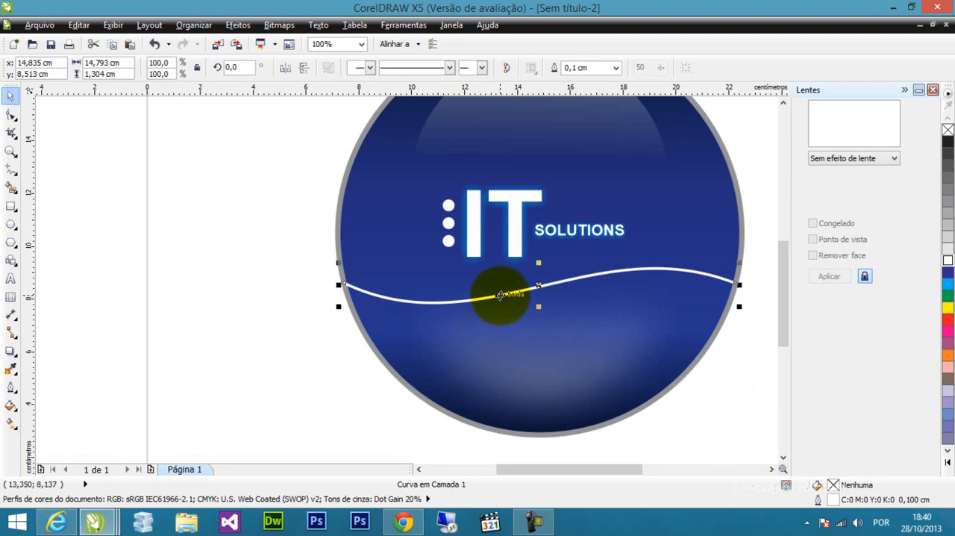
key(F10)
drag(499, 294, 508, 303)
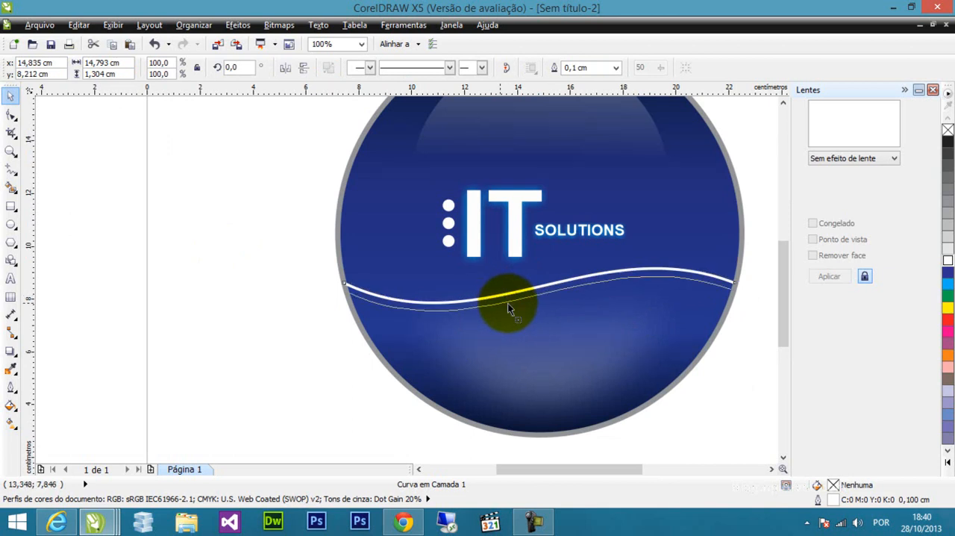
drag(508, 303, 507, 303)
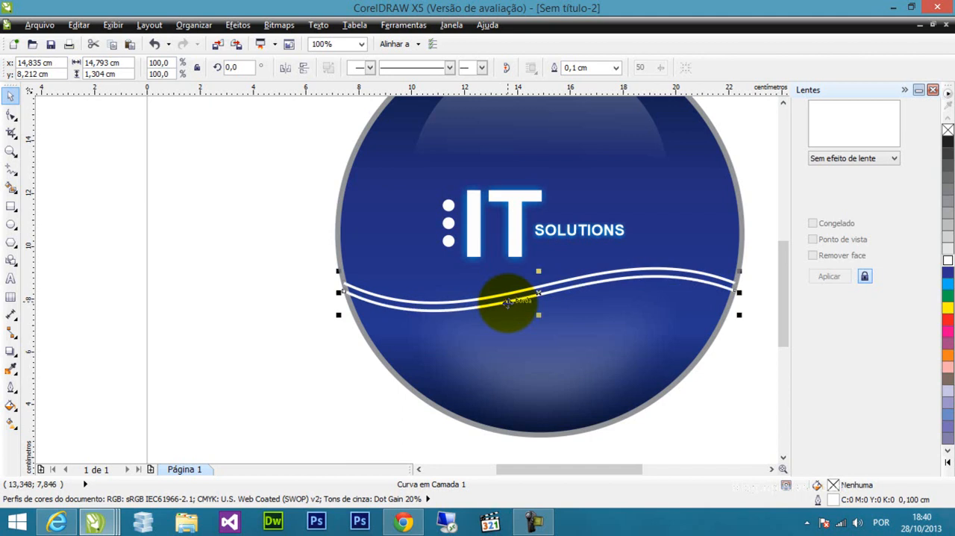
key(ctrl+r)
key(ctrl+r)
key(ctrl+r)
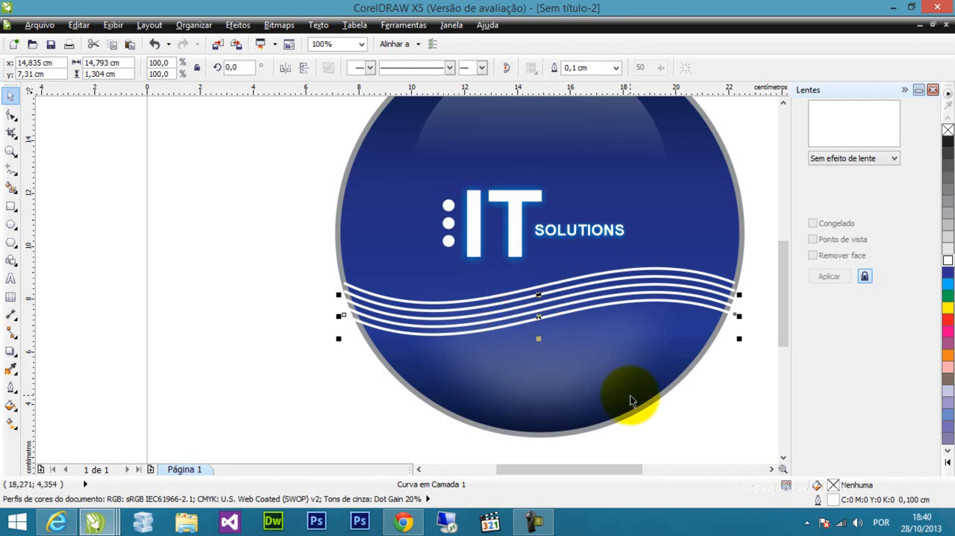
Move the right end nodes of all five wave lines inward so they end at the inner edge of the gray outline.
click(11, 117)
scroll(720, 315, up, 1)
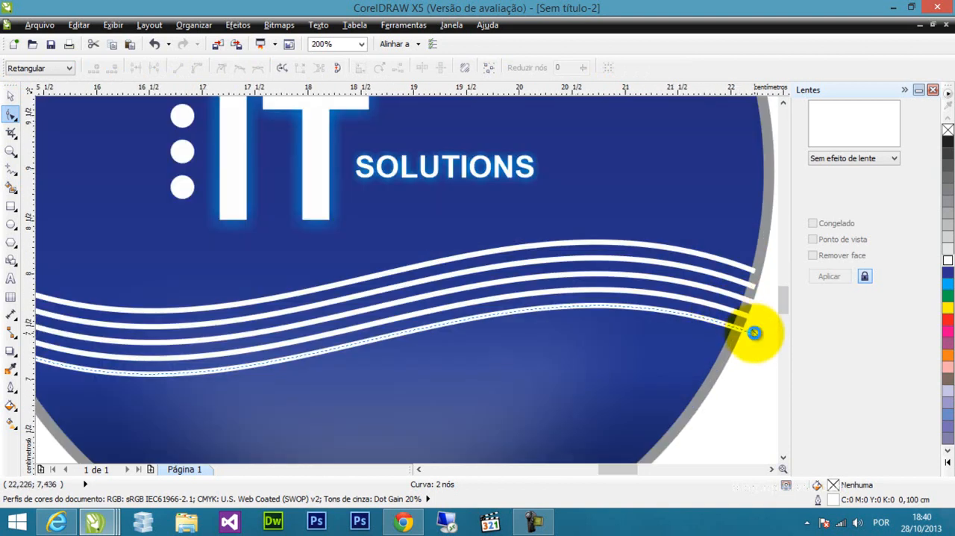
scroll(752, 330, up, 1)
drag(754, 336, 709, 320)
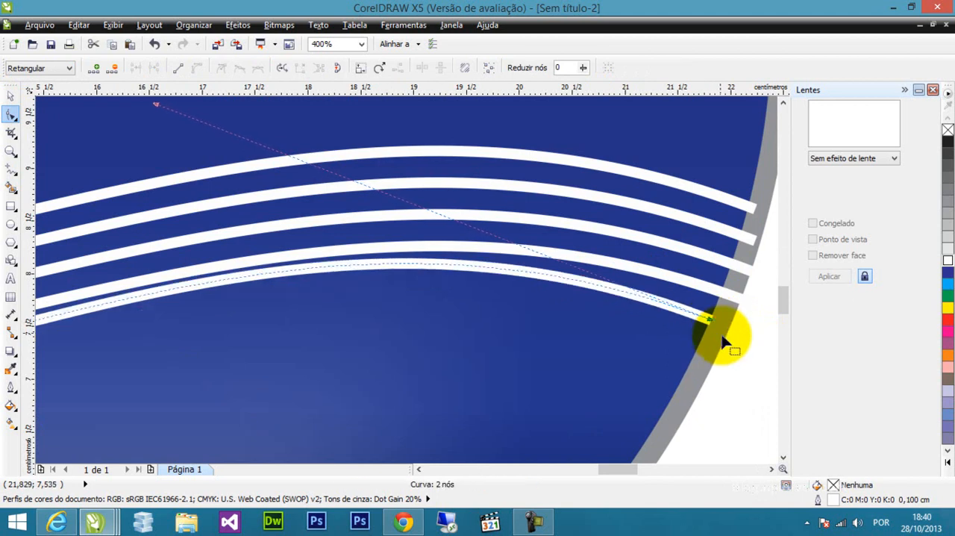
click(751, 272)
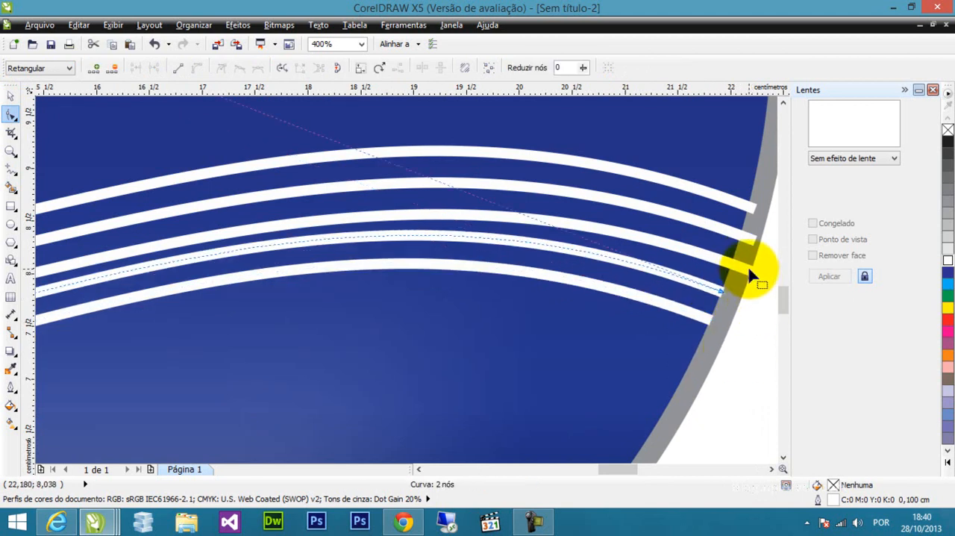
drag(750, 273, 749, 215)
click(753, 241)
click(746, 203)
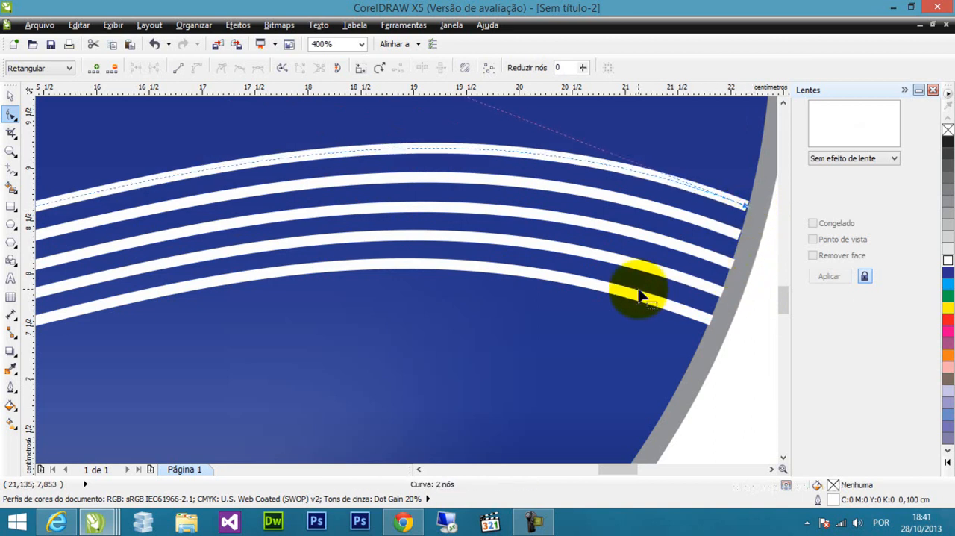
scroll(626, 350, down, 1)
scroll(522, 359, down, 1)
click(11, 96)
click(97, 229)
scroll(433, 239, down, 1)
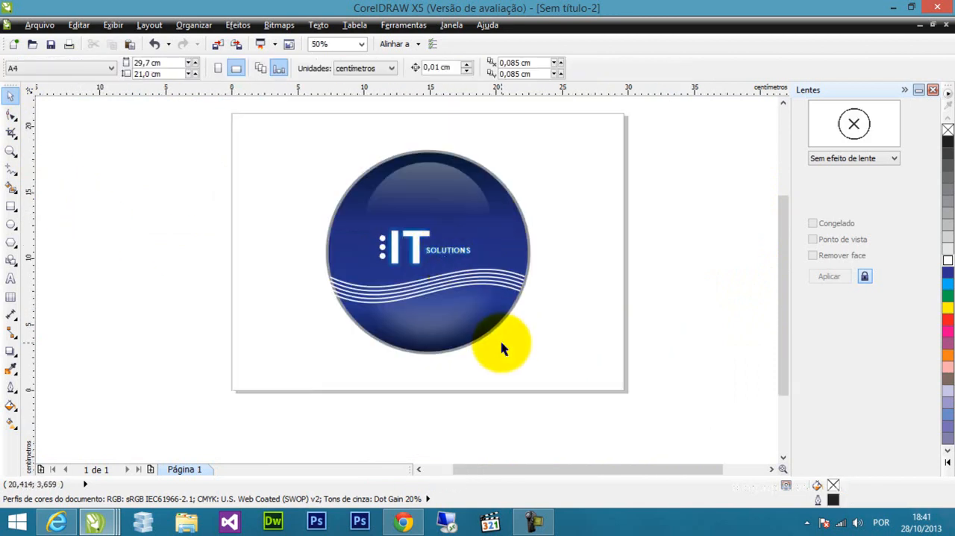